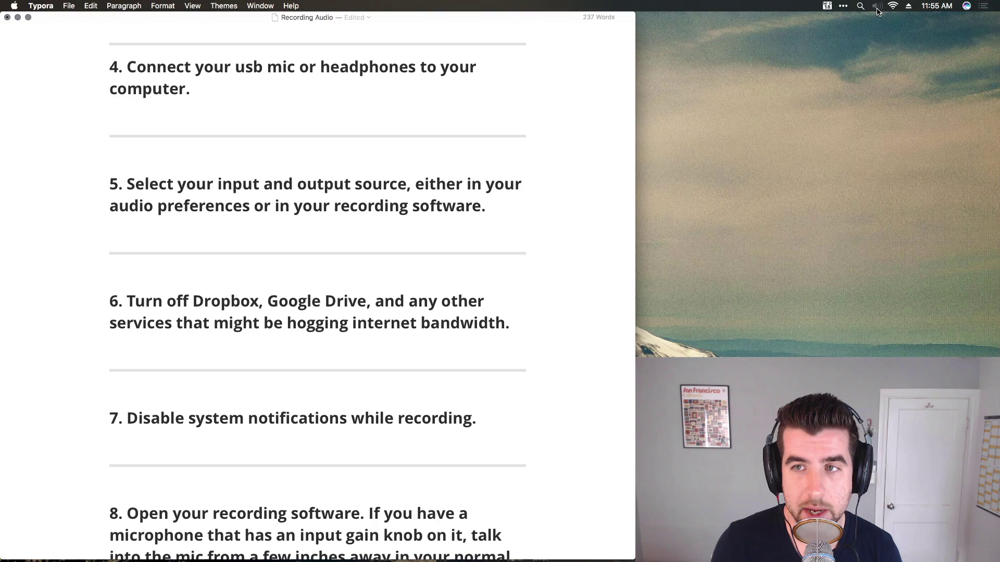
- Check the sound input and output devices from the menu-bar volume icon
key("alt")
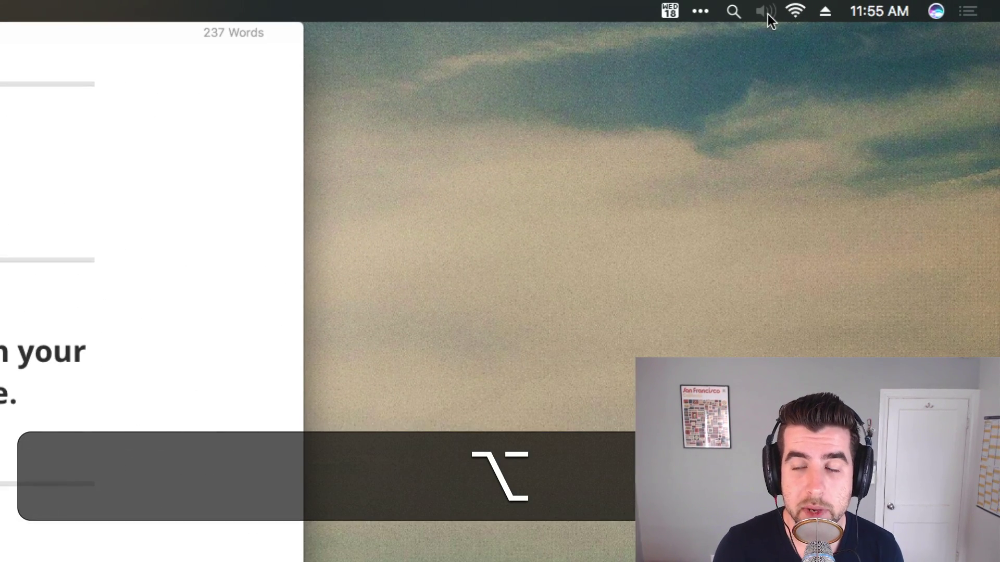
left_click(768, 14, "alt")
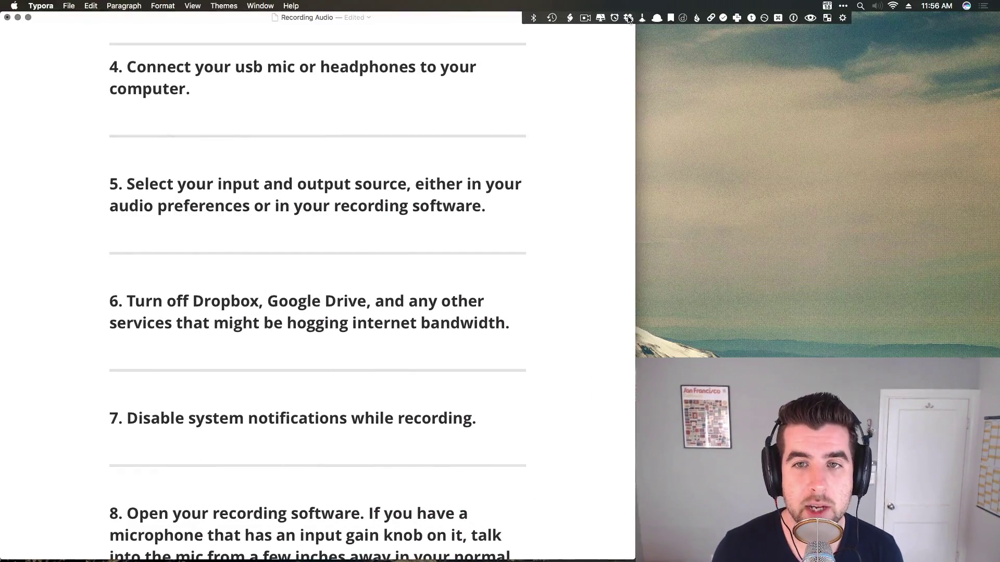
- Pause Dropbox file syncing from its menu-bar panel and return to the checklist
mouse_move(629, 22)
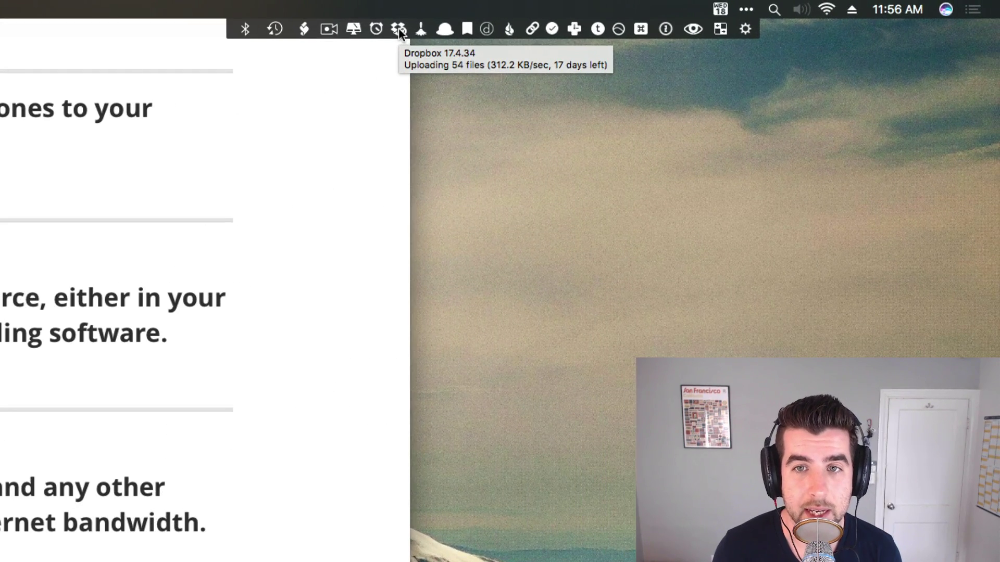
left_click(399, 29)
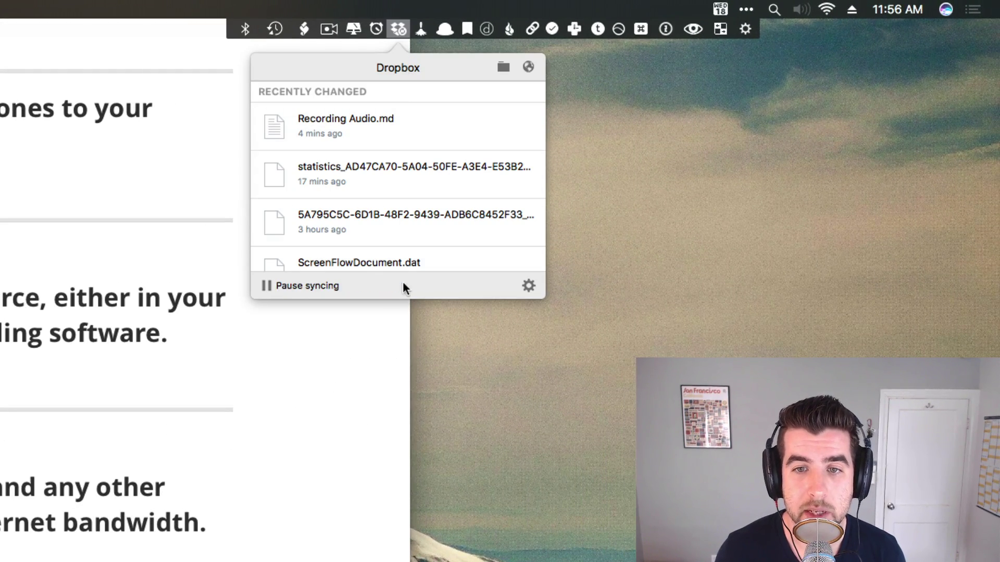
left_click(260, 286)
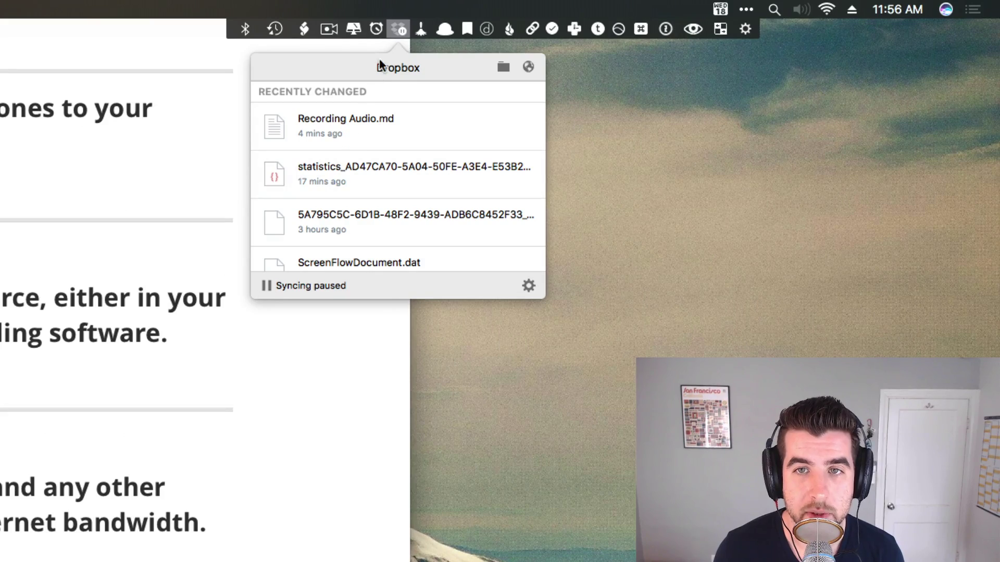
left_click(2, 407)
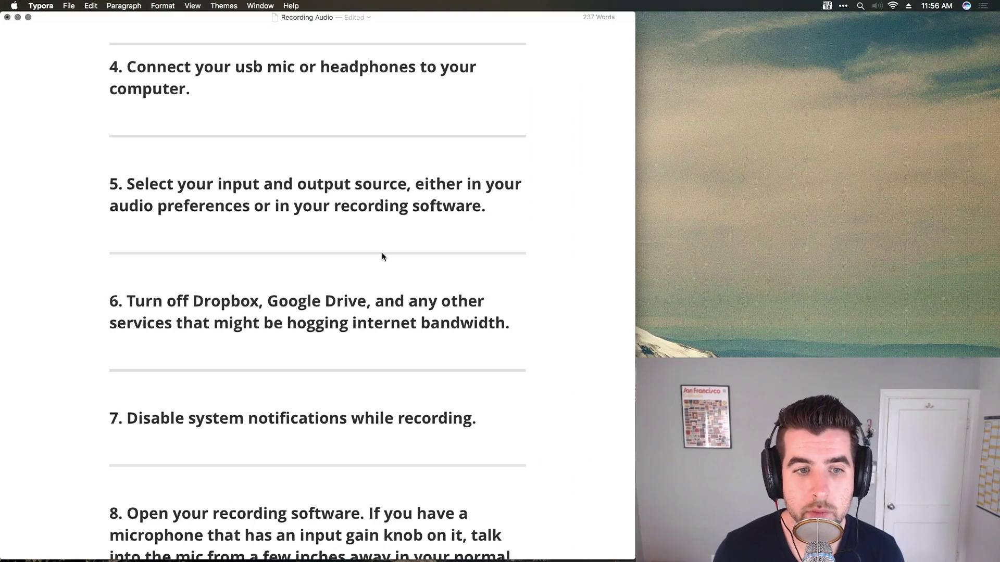
scroll(383, 256, "down", 5)
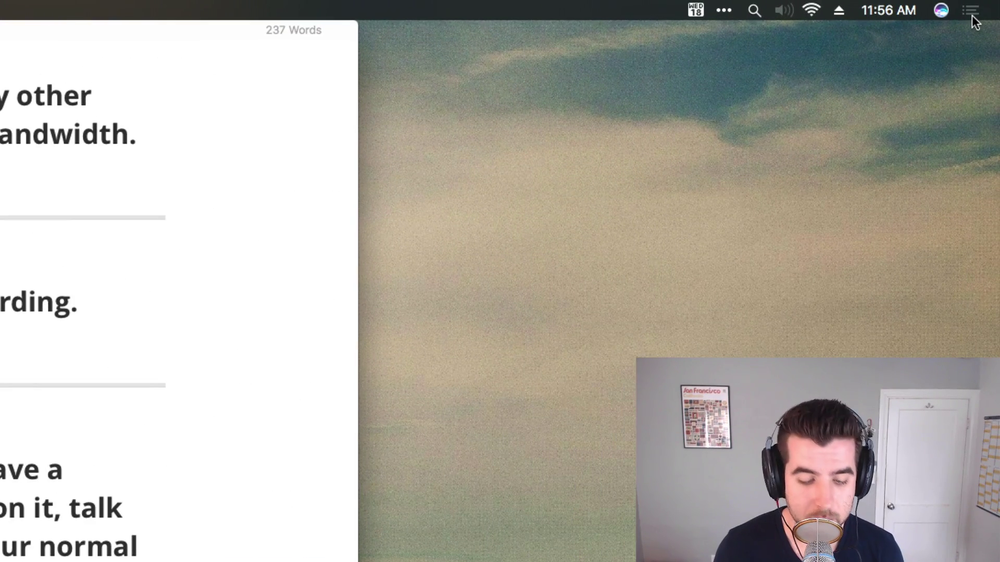
key("alt")
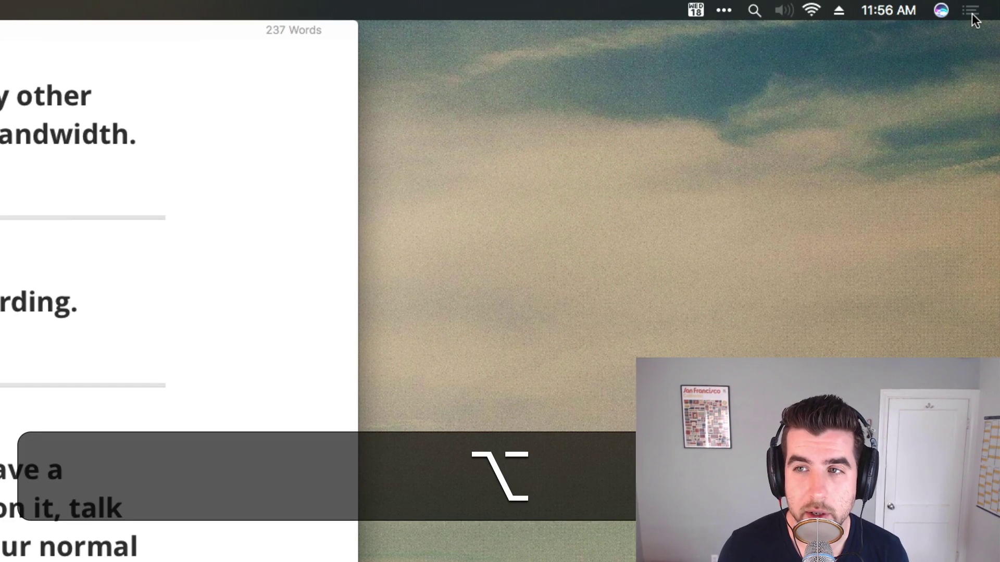
left_click(971, 13)
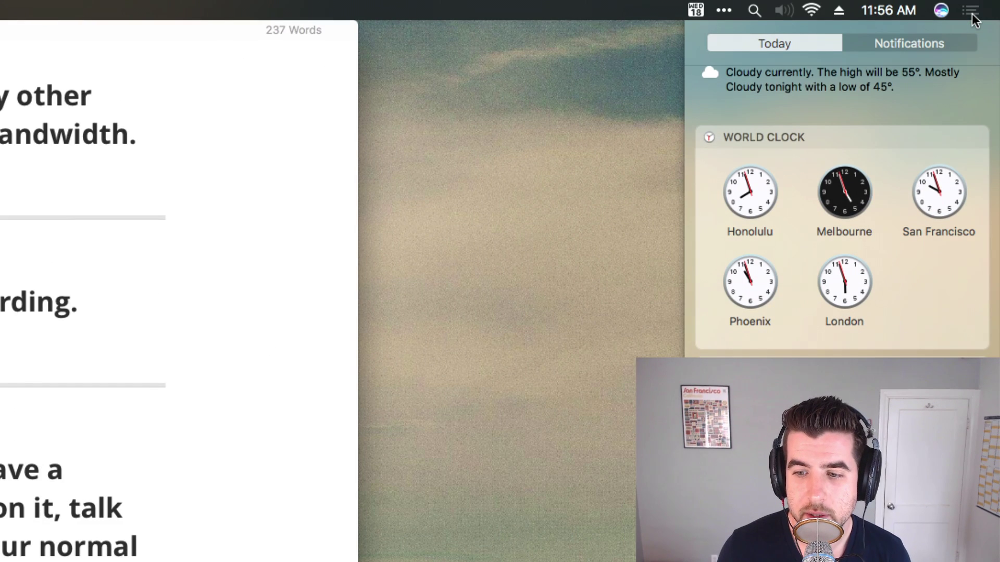
left_click(972, 13, "alt")
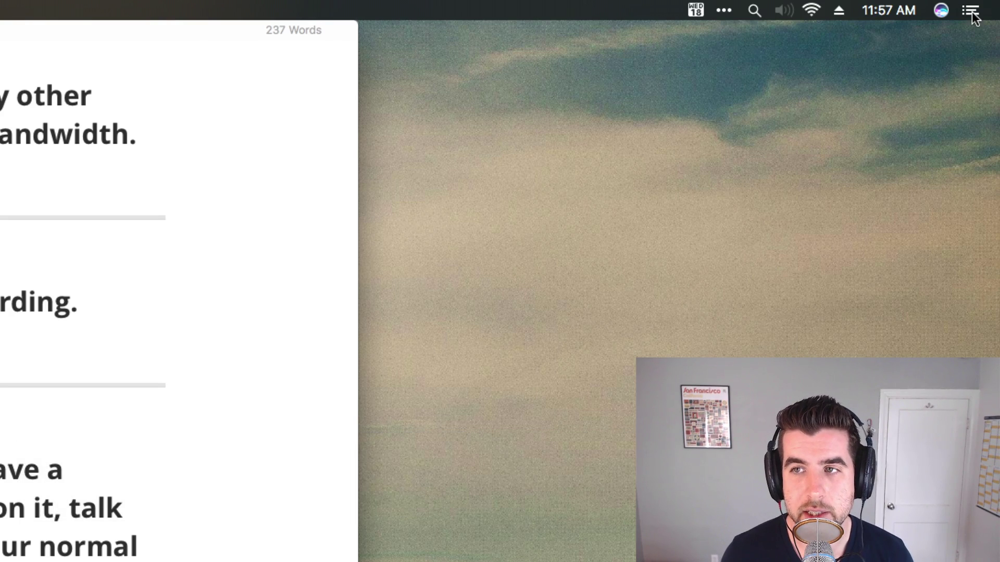
key("alt")
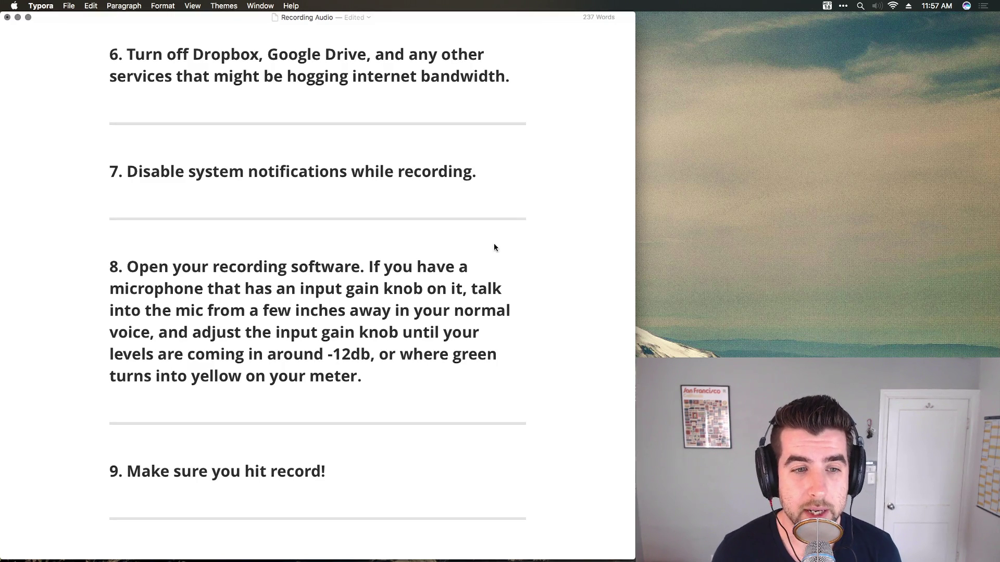
- Scroll the Typora checklist down to read steps 8 through 10
scroll(464, 265, "down", 3)
scroll(467, 267, "down", 1)
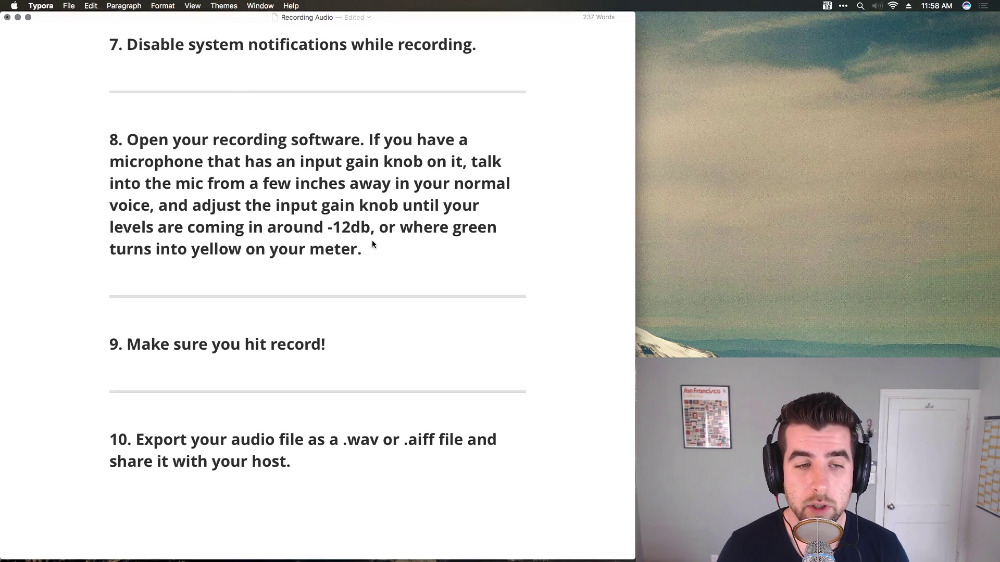
- Launch QuickTime Player via Spotlight and start a New Audio Recording
key("super+space")
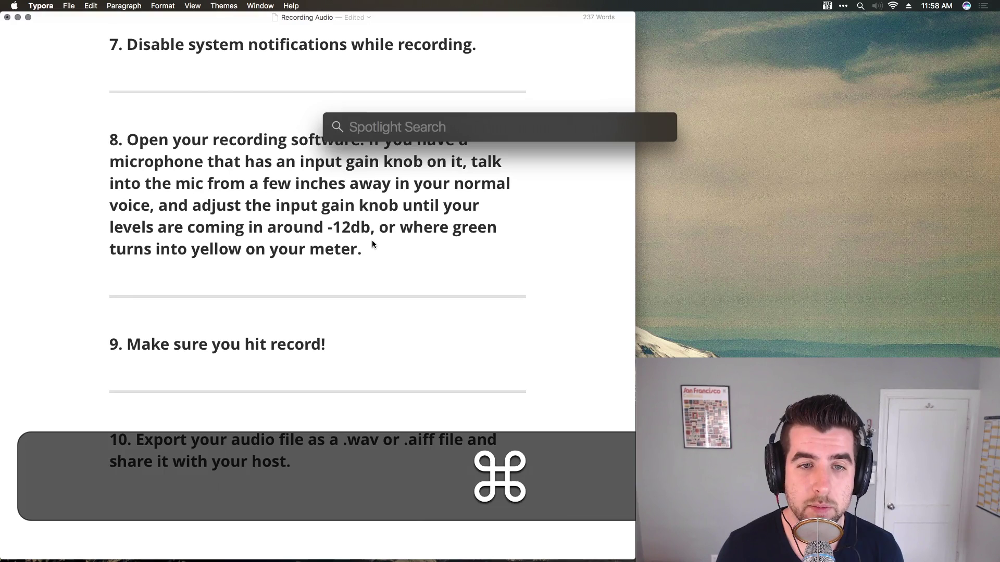
type("qui")
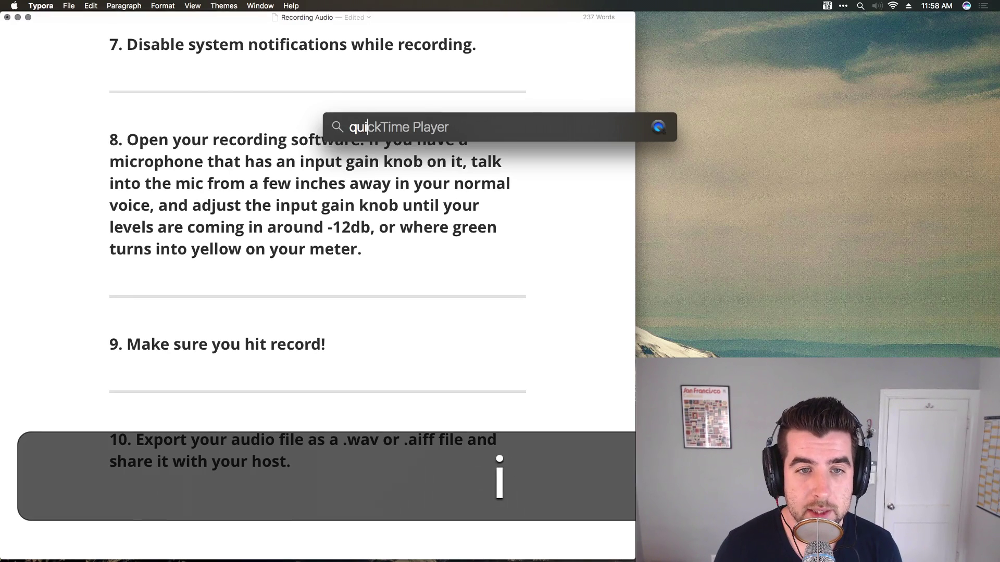
type("cktime")
key("BackSpace")
type("e")
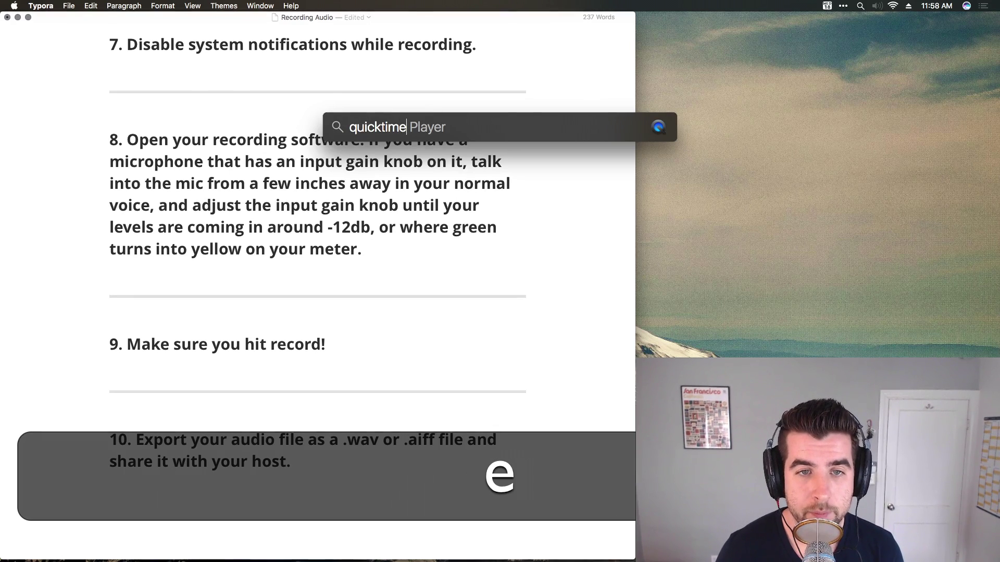
key("Return")
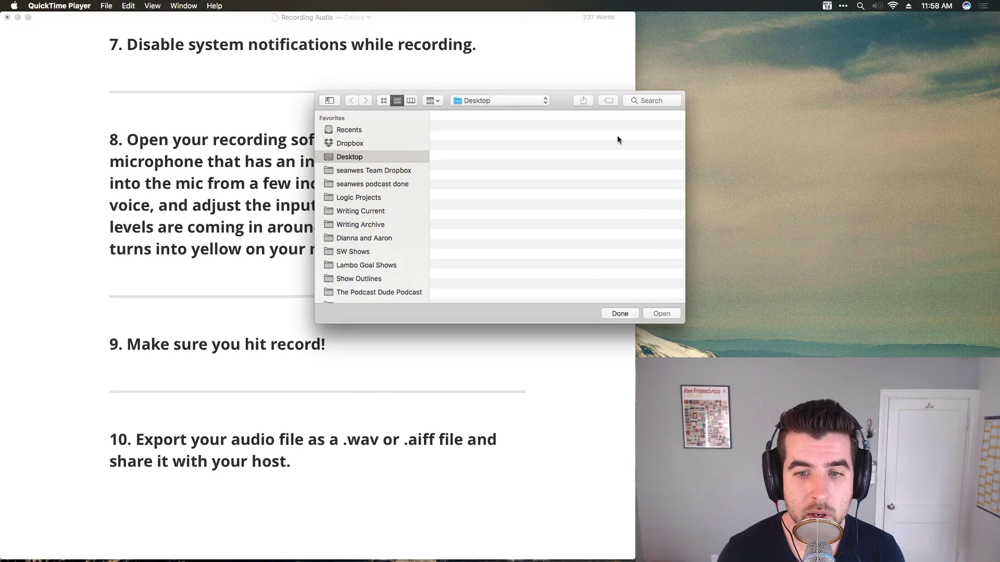
left_click(620, 314)
left_click(104, 7)
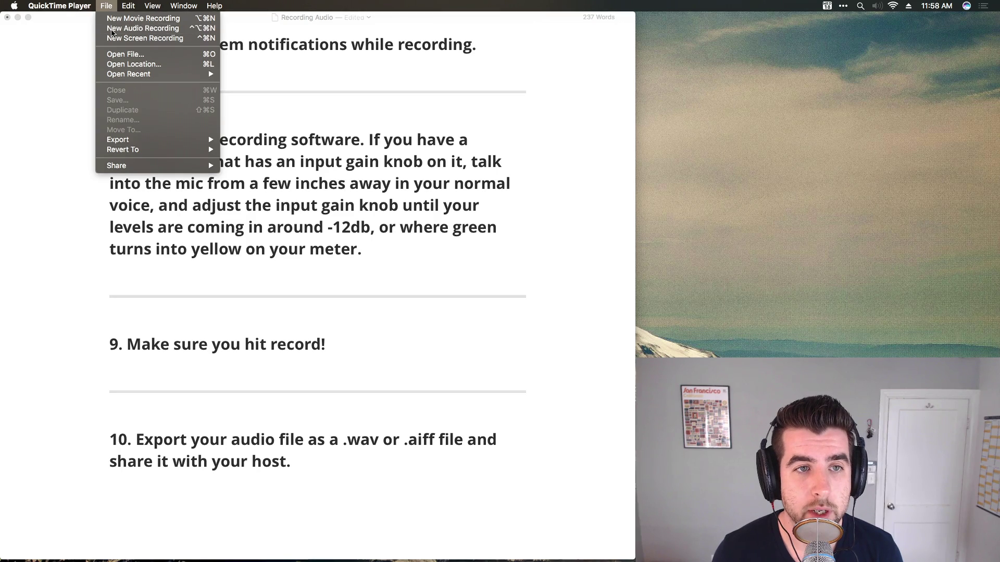
left_click(111, 29)
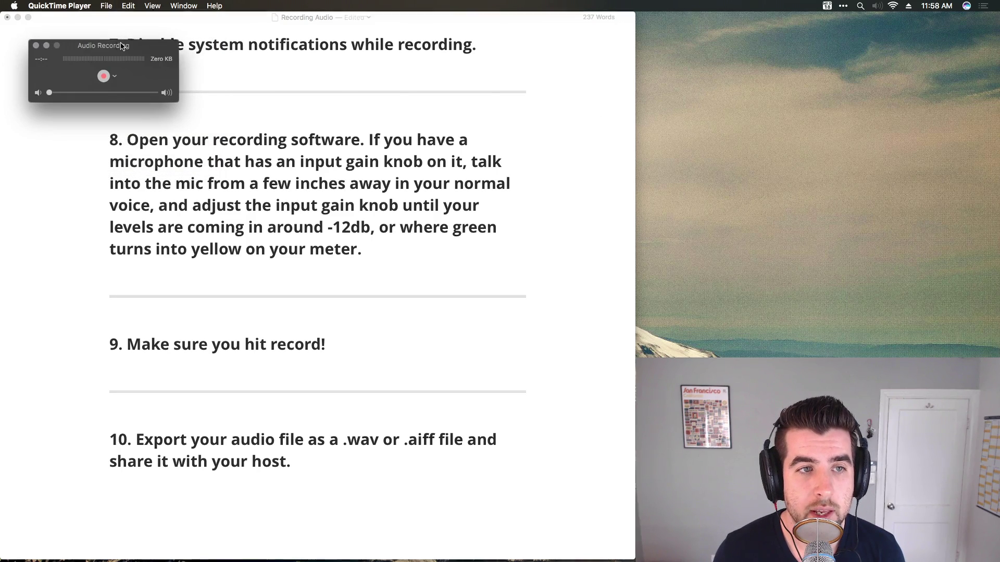
- Move the Audio Recording window aside and select H4 as its microphone
left_click_drag(120, 46, 745, 66)
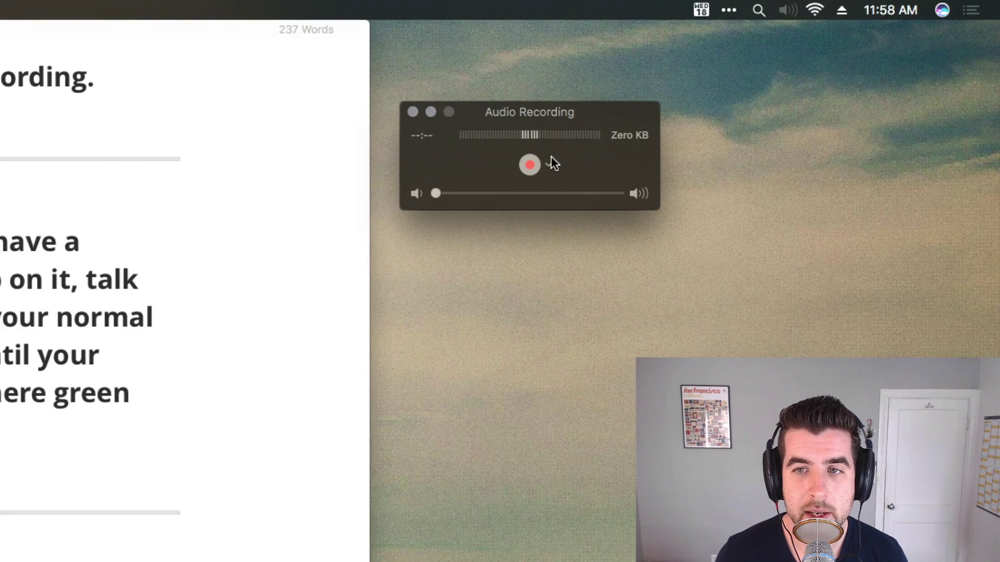
left_click(547, 164)
left_click(555, 155)
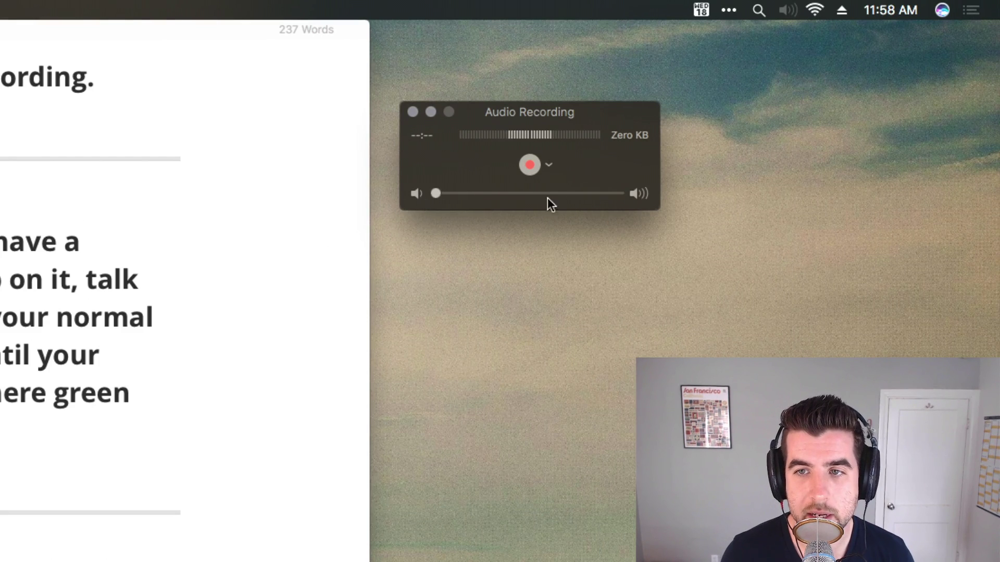
left_click(547, 165)
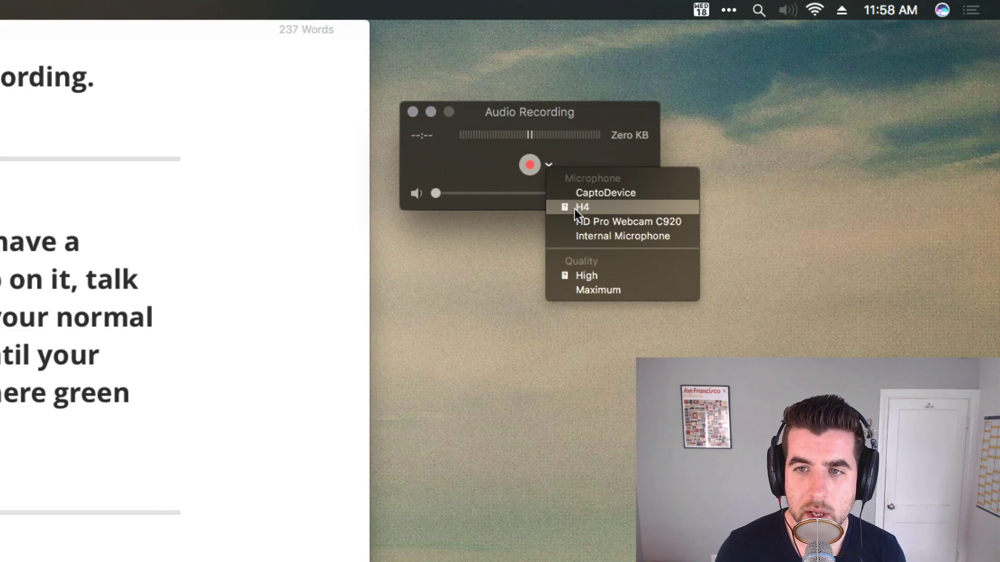
left_click(578, 137)
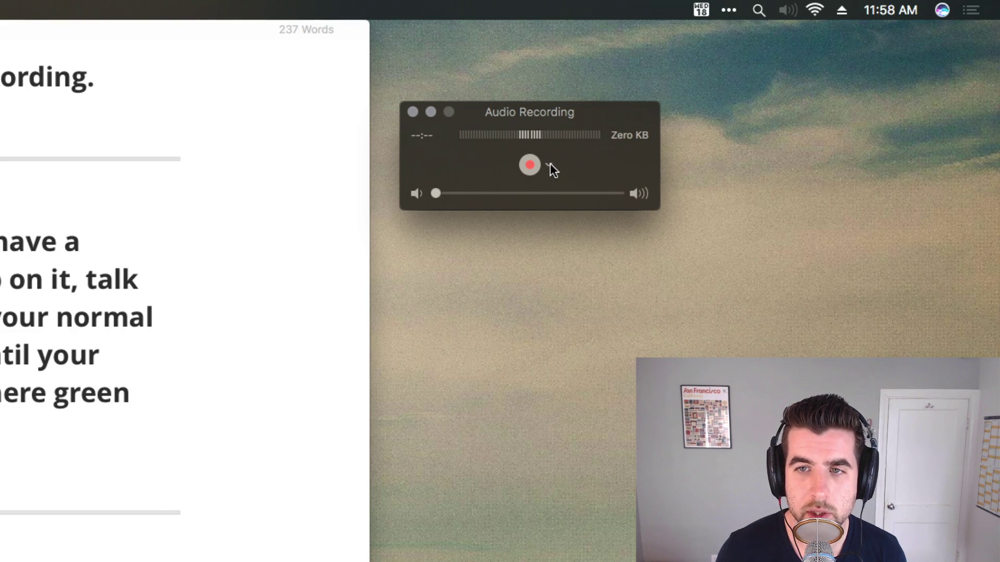
left_click(549, 165)
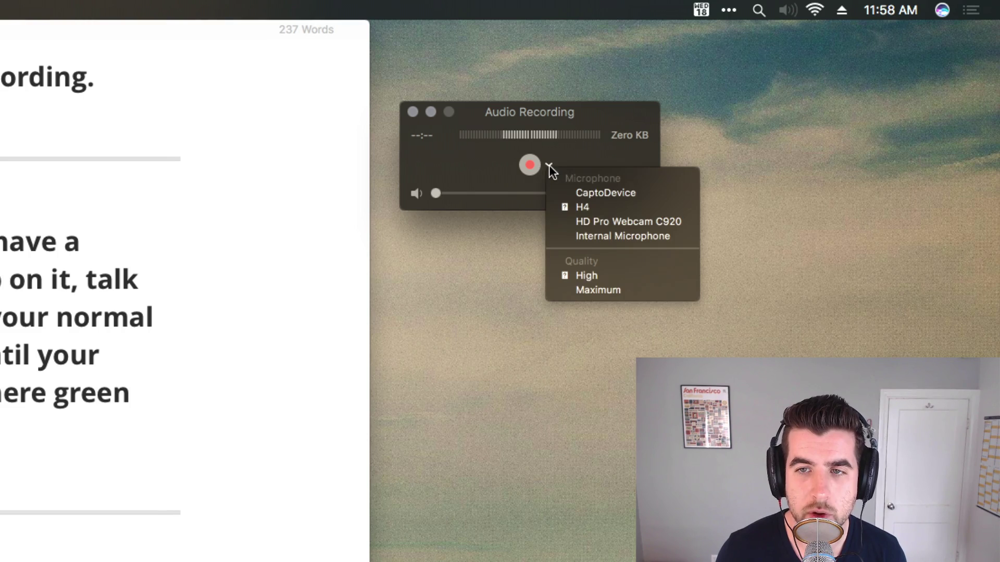
left_click(590, 208)
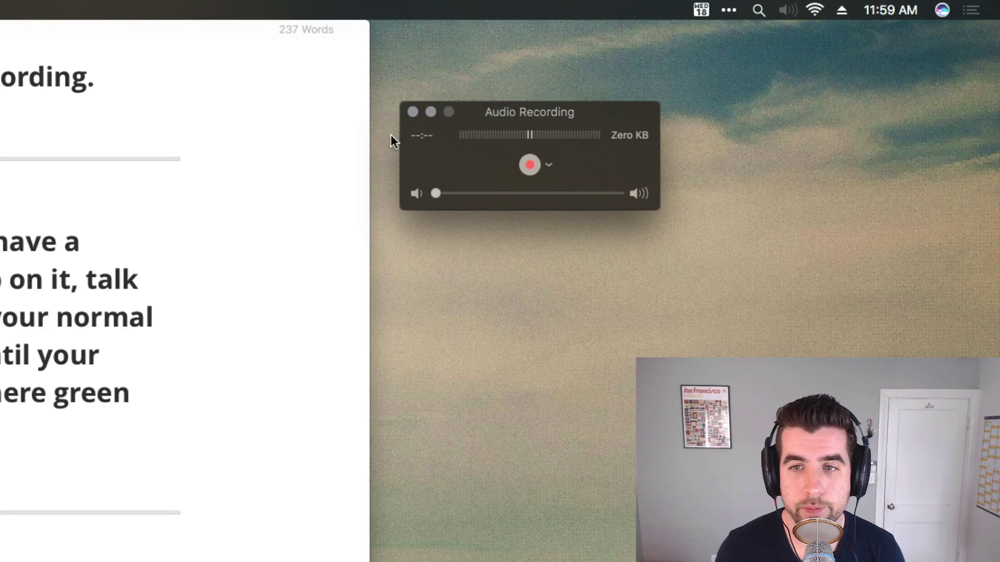
- Record a 13-second voice clip, then move the Untitled player window up
left_click(529, 165)
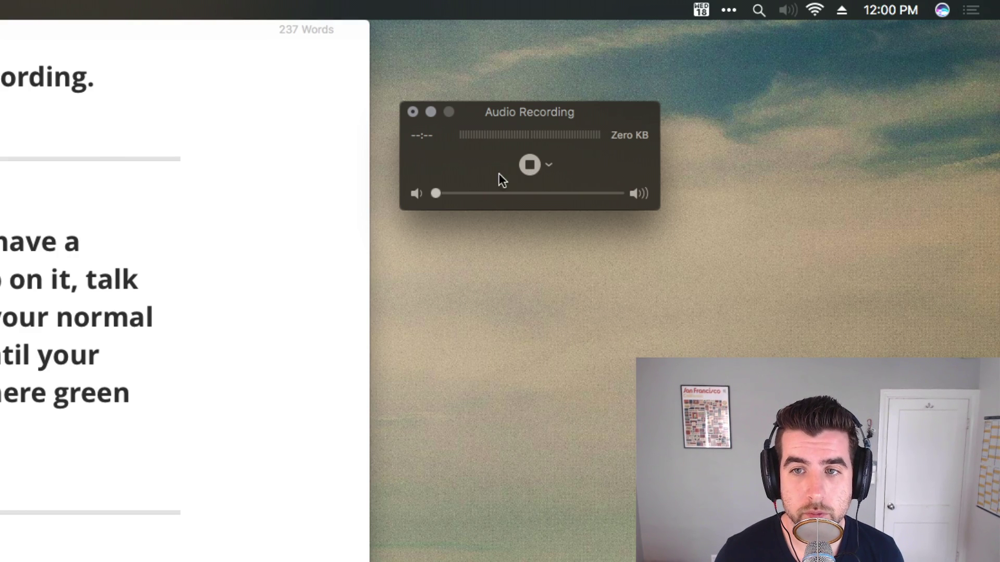
left_click(530, 165)
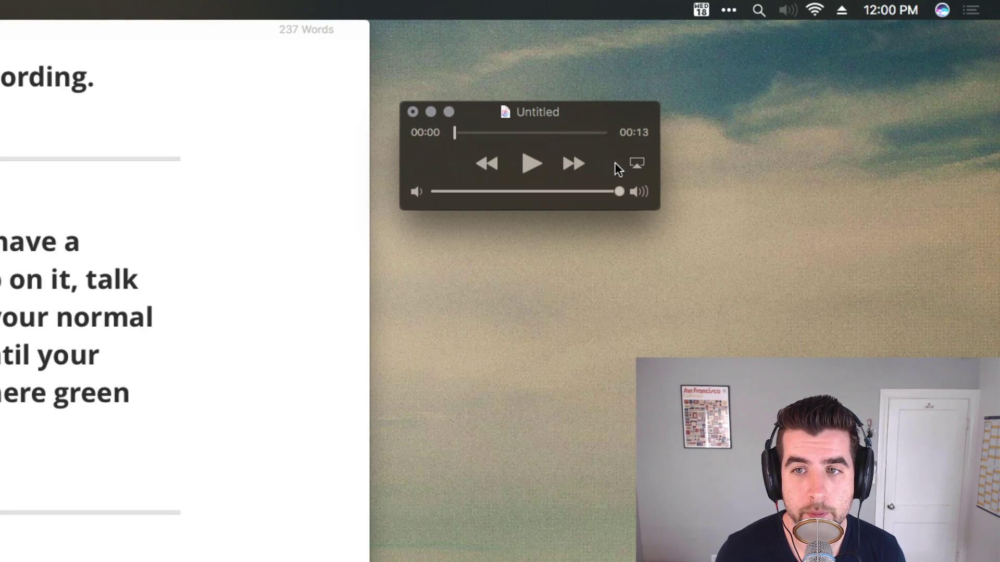
left_click_drag(536, 115, 541, 77)
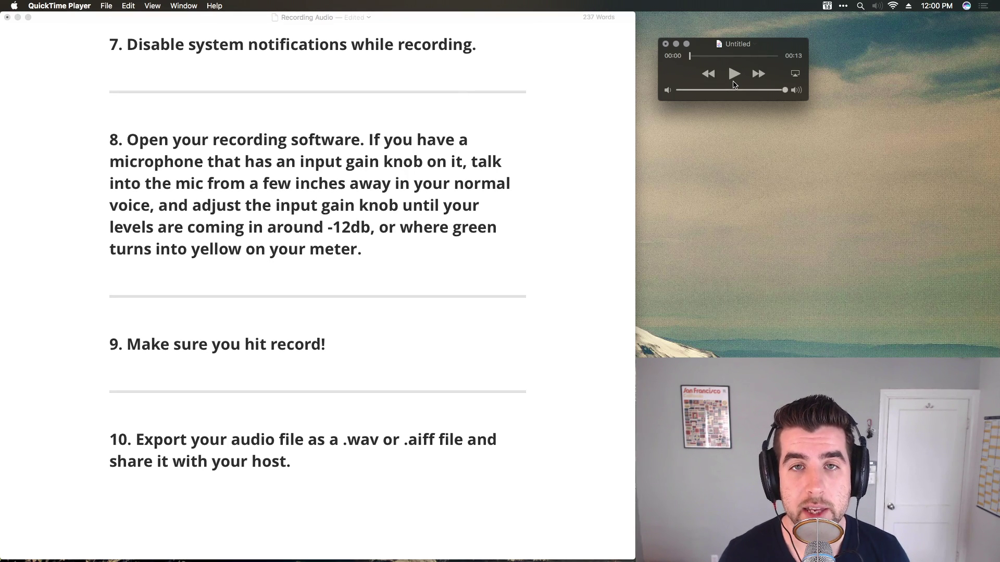
- Export the recording as audio only to the Desktop as 'aaron-podcast-1'
left_click(107, 5)
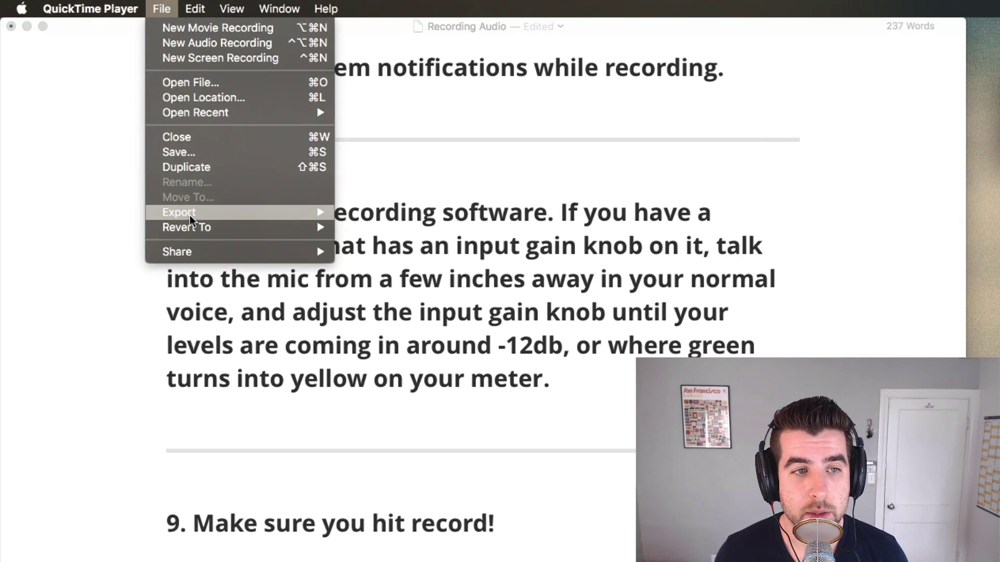
mouse_move(190, 219)
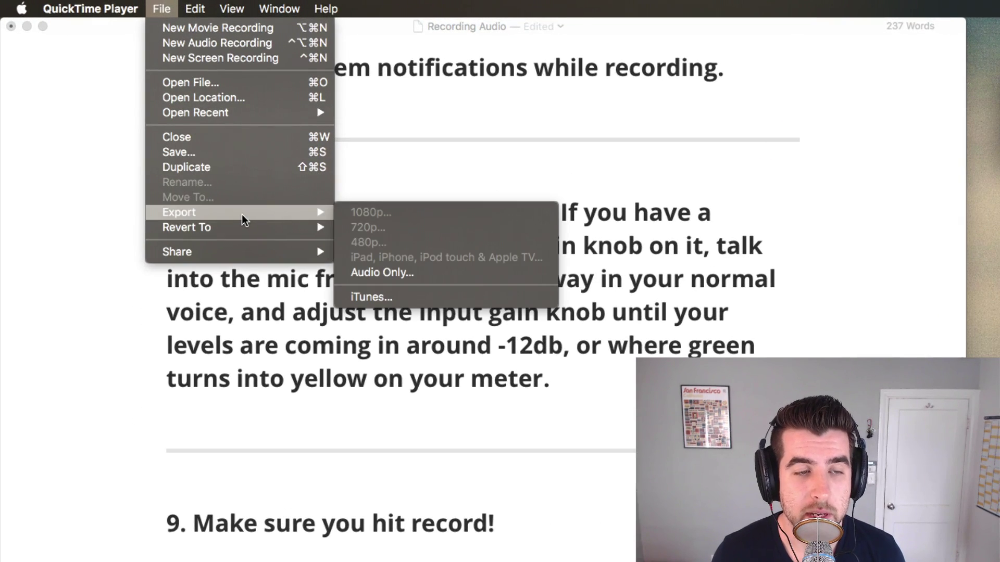
left_click(382, 272)
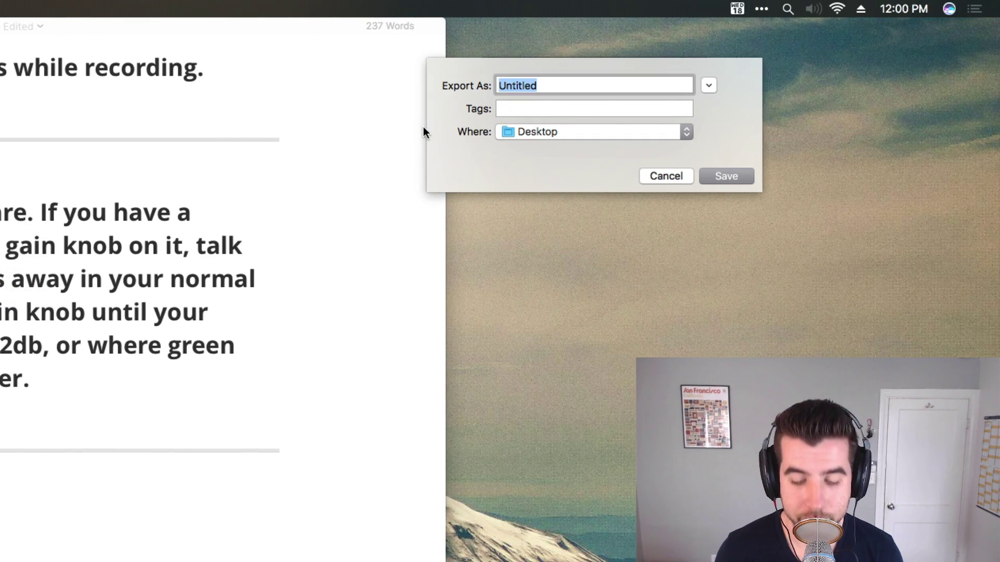
type("aaron")
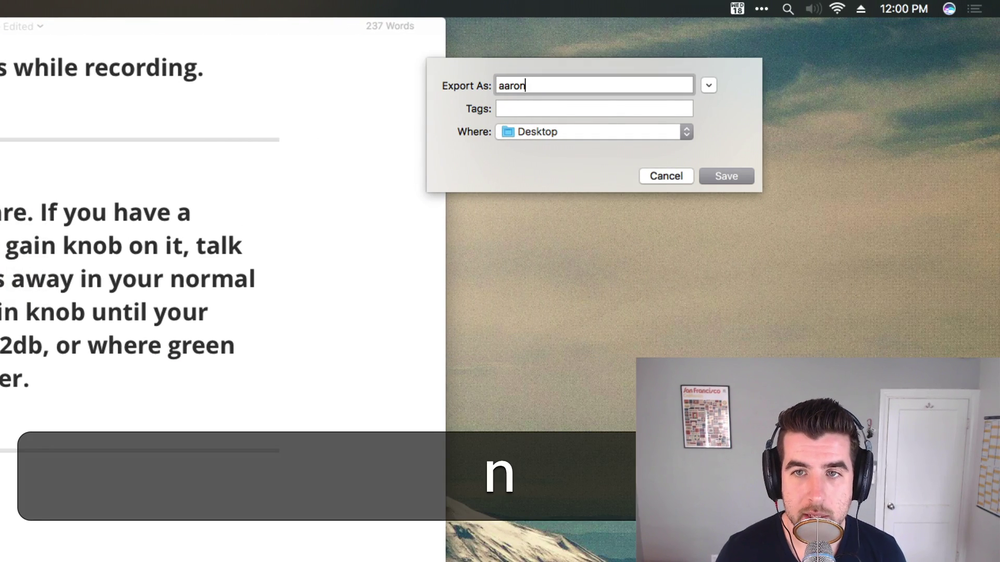
type("-podcast")
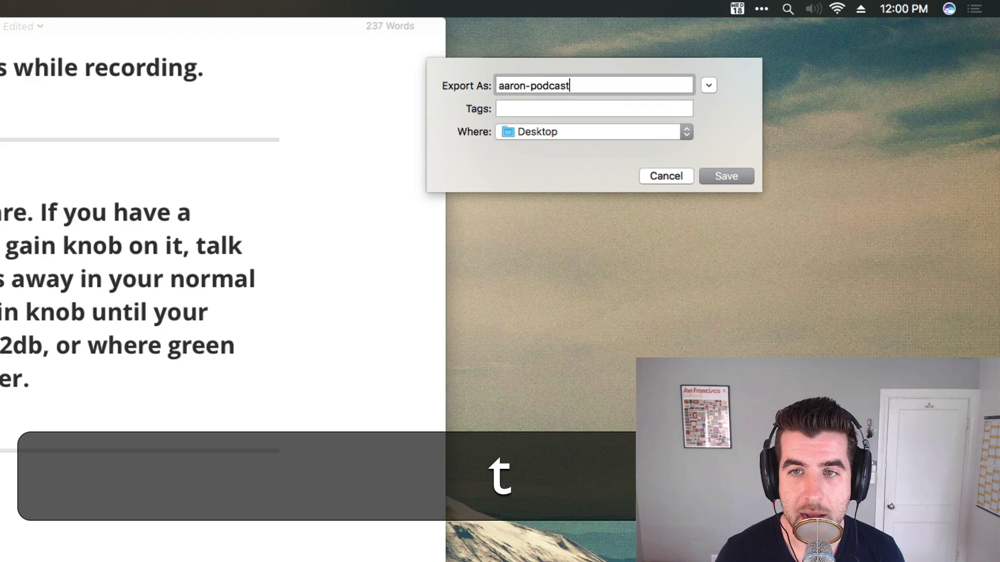
type("-1")
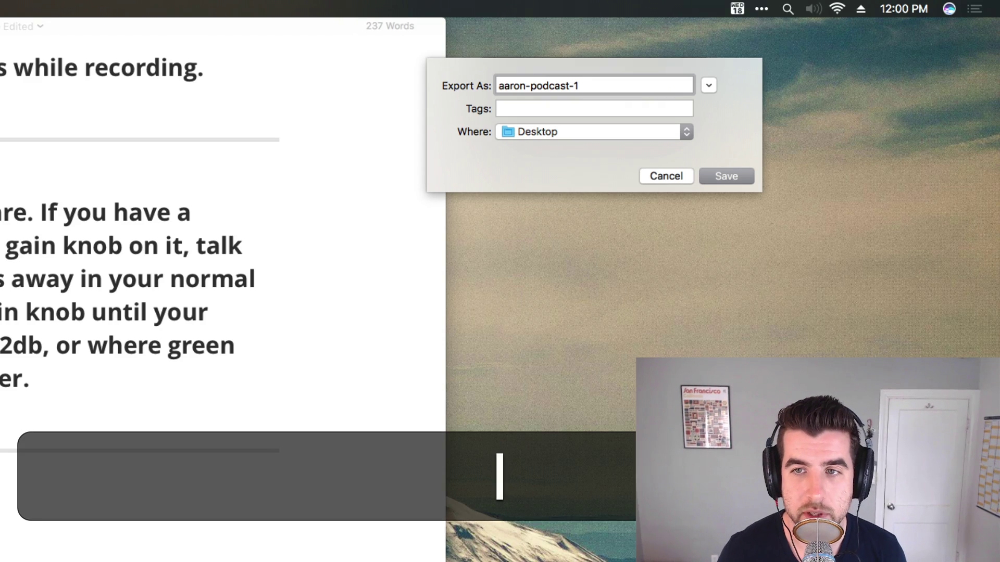
left_click(518, 130)
left_click(519, 132)
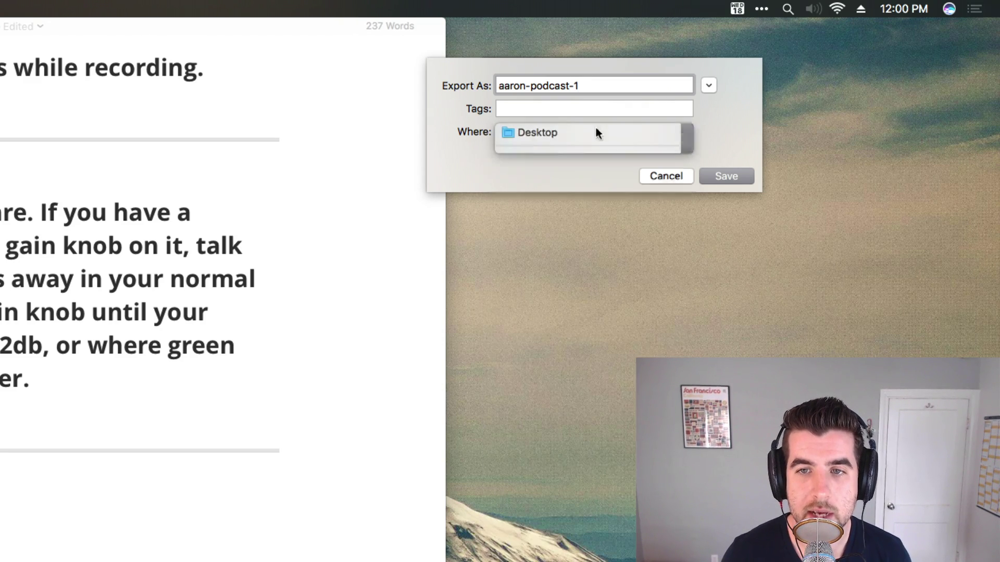
left_click(727, 178)
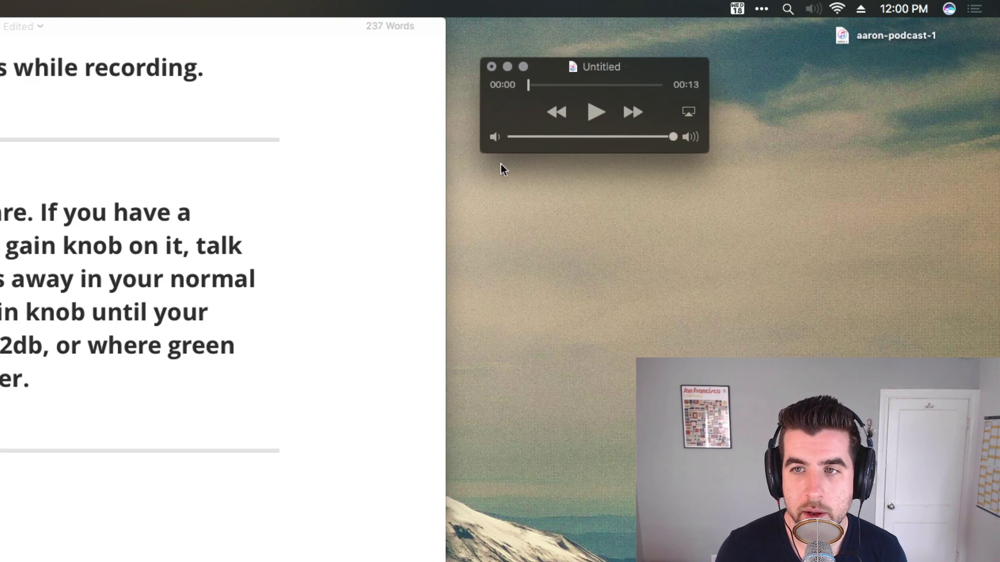
- Quit QuickTime Player without saving Untitled, then nudge the exported file down the desktop
key("super+q")
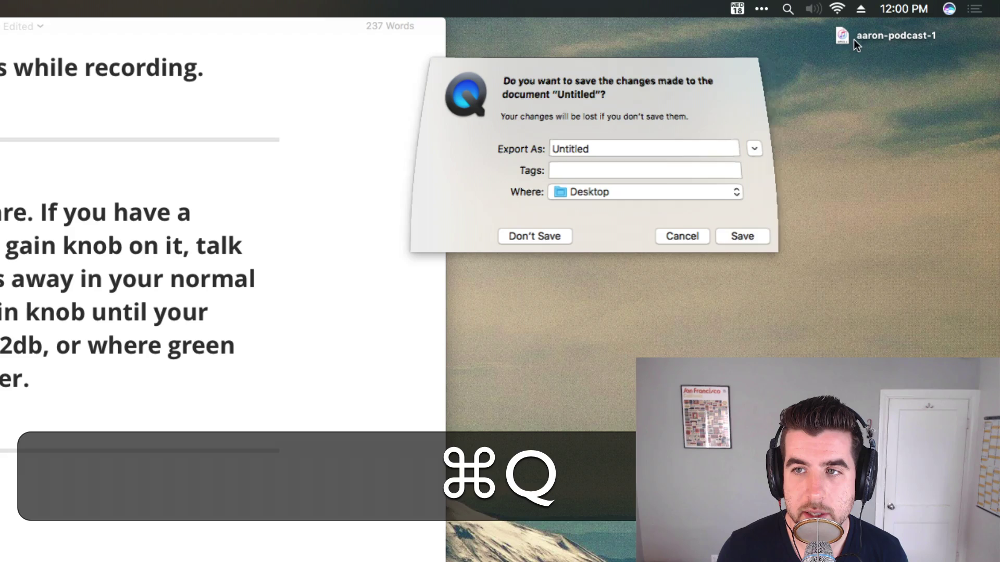
left_click(541, 229)
left_click_drag(849, 42, 857, 67)
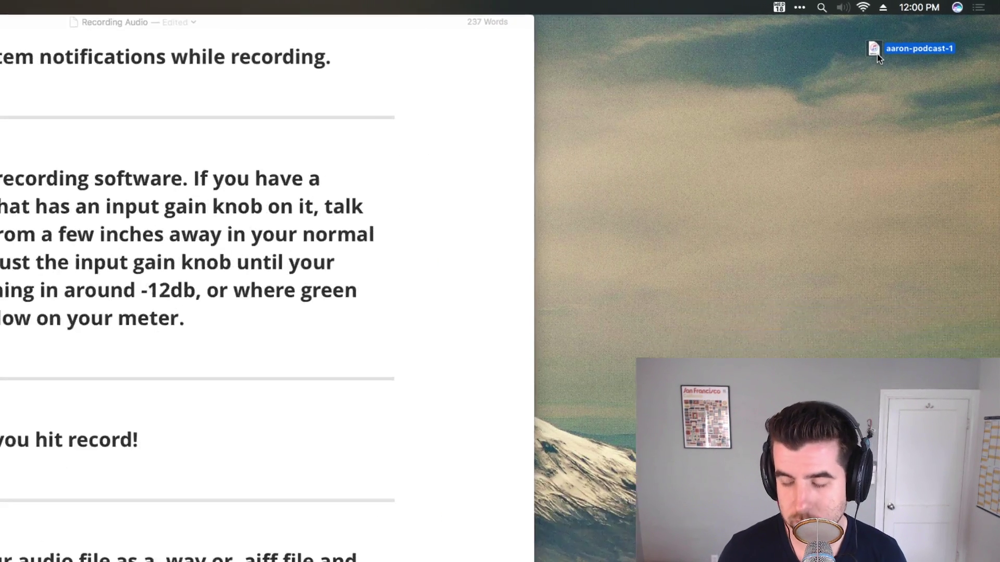
- Move aaron-podcast-1 to the Trash and launch Audacity by searching 'au'
key("super+BackSpace")
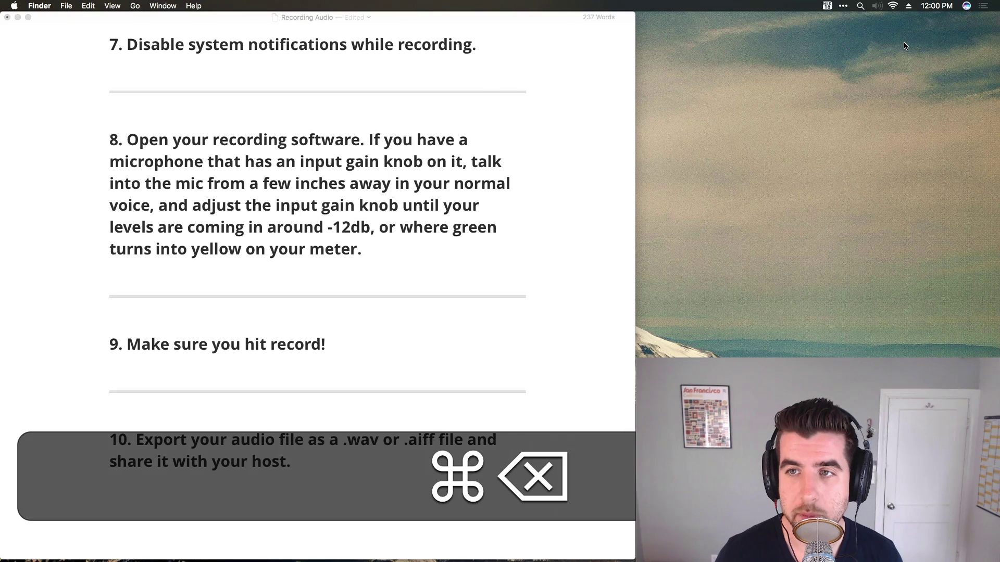
key("super+space")
type("au")
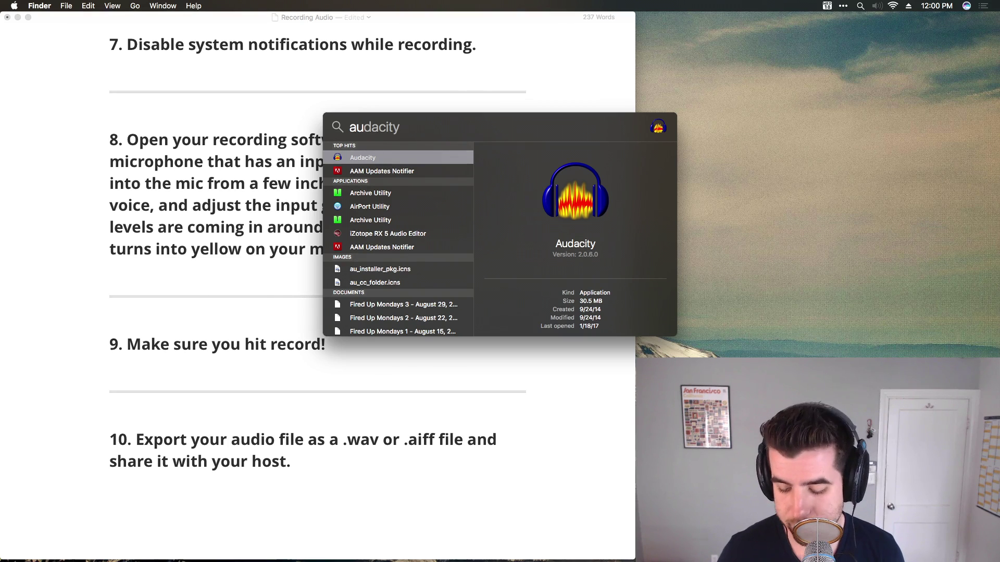
key("Return")
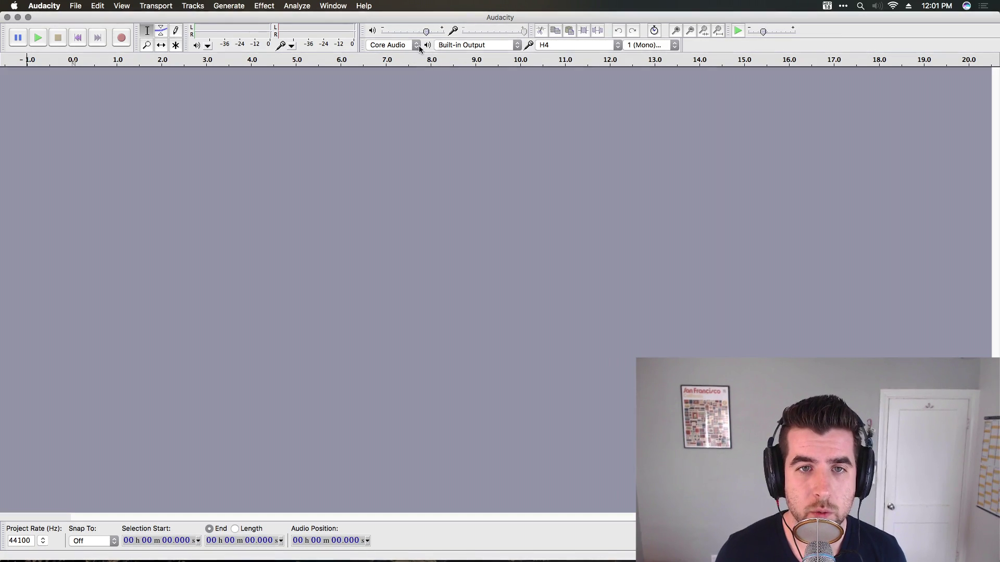
- Keep Built-in Output as the playback device and turn playback volume down to zero
left_click(461, 45)
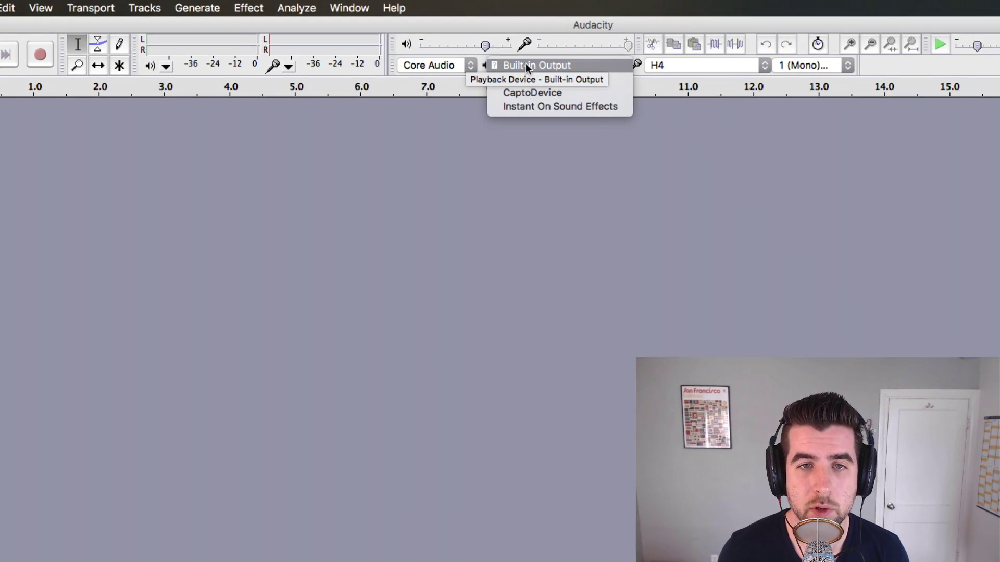
left_click(524, 63)
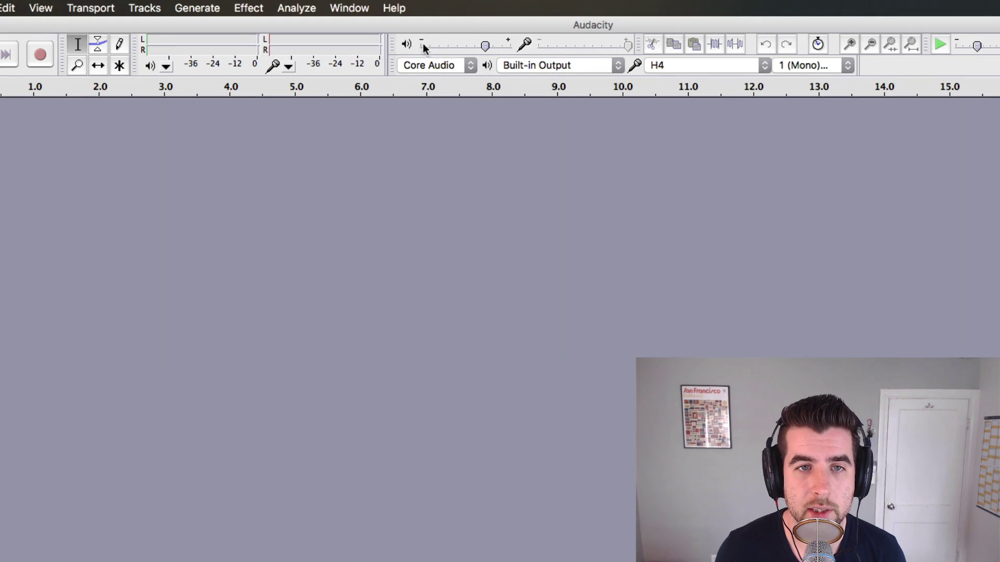
mouse_move(485, 46)
left_mouse_down()
mouse_move(415, 48)
mouse_move(475, 47)
left_mouse_up()
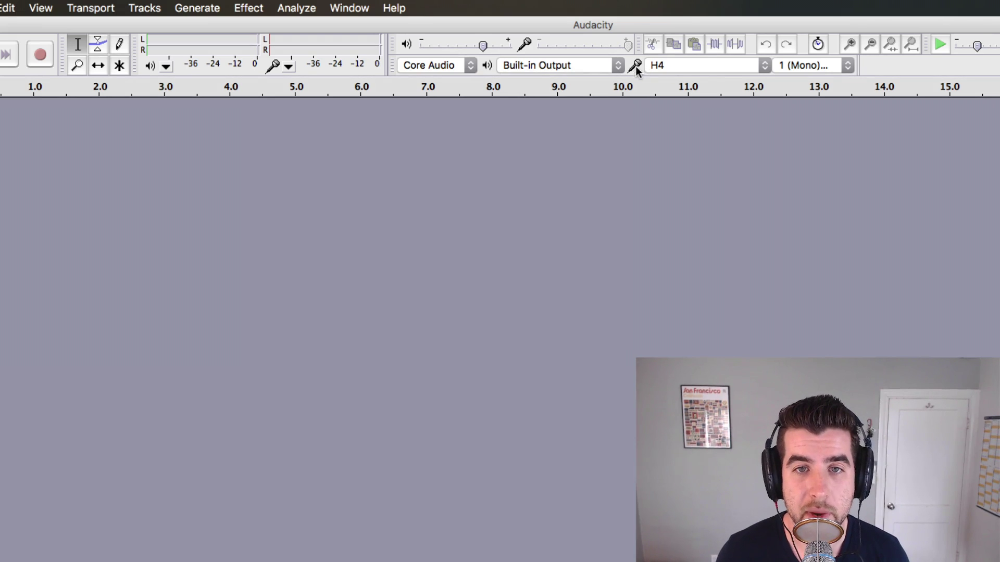
- Choose H4 as Audacity's recording device
left_click(680, 65)
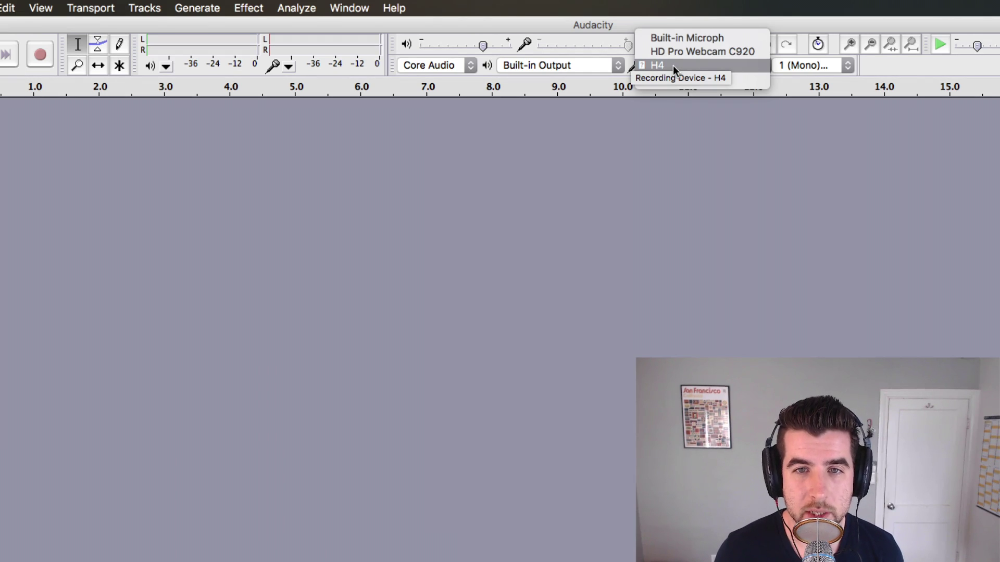
left_click(659, 67)
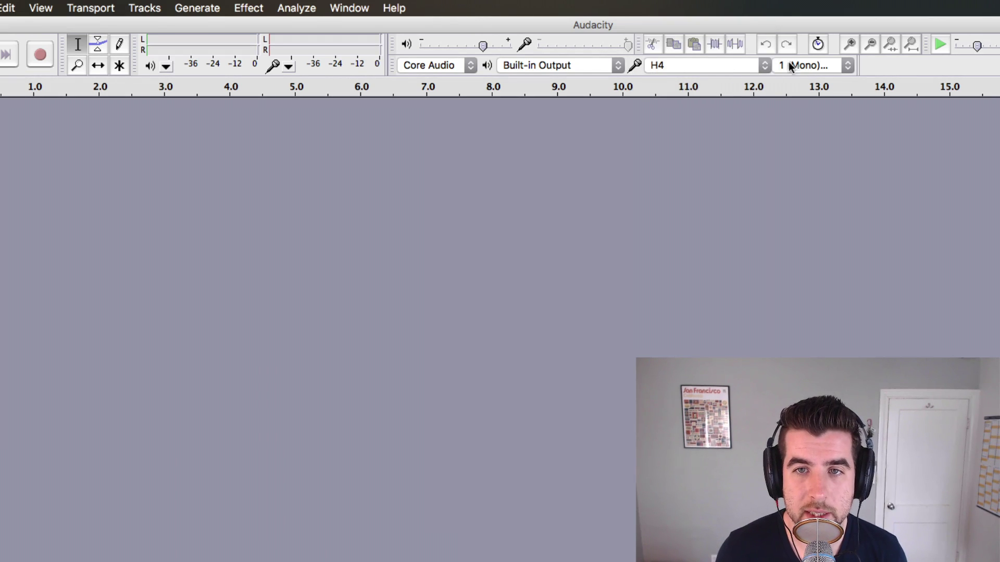
left_click(810, 65)
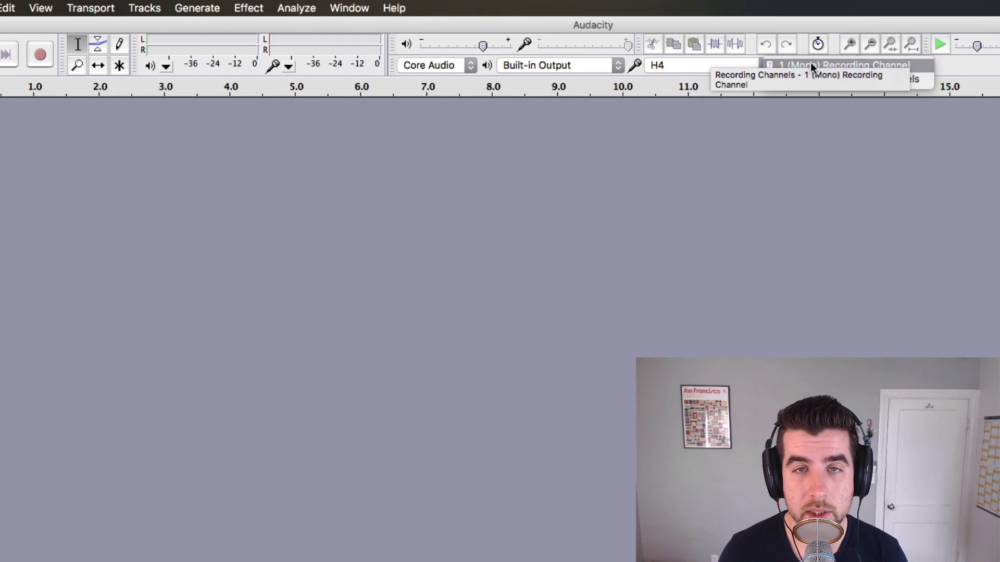
- Set recording to 1 (Mono) channel and start monitoring the H4 input level
left_click(810, 65)
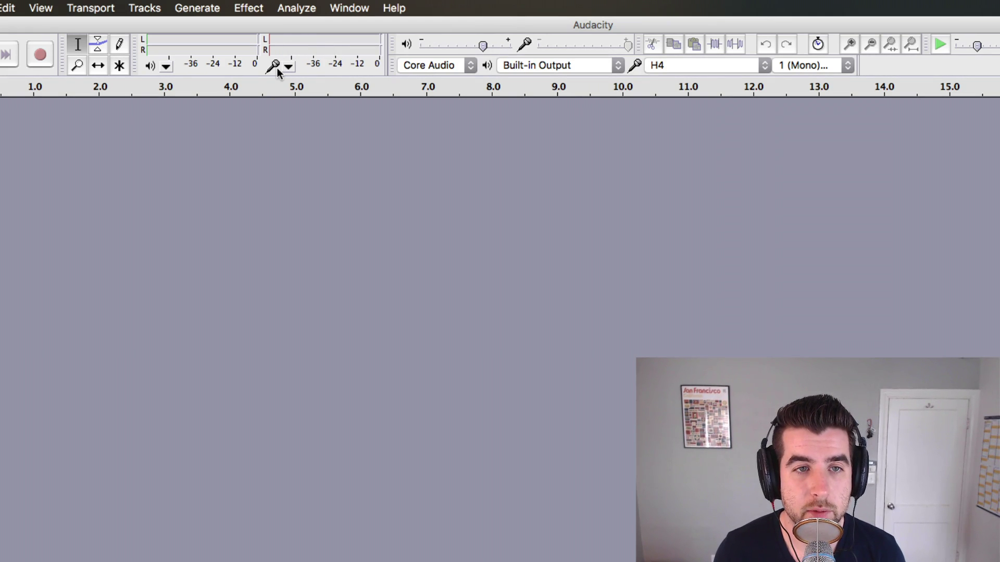
left_click(324, 43)
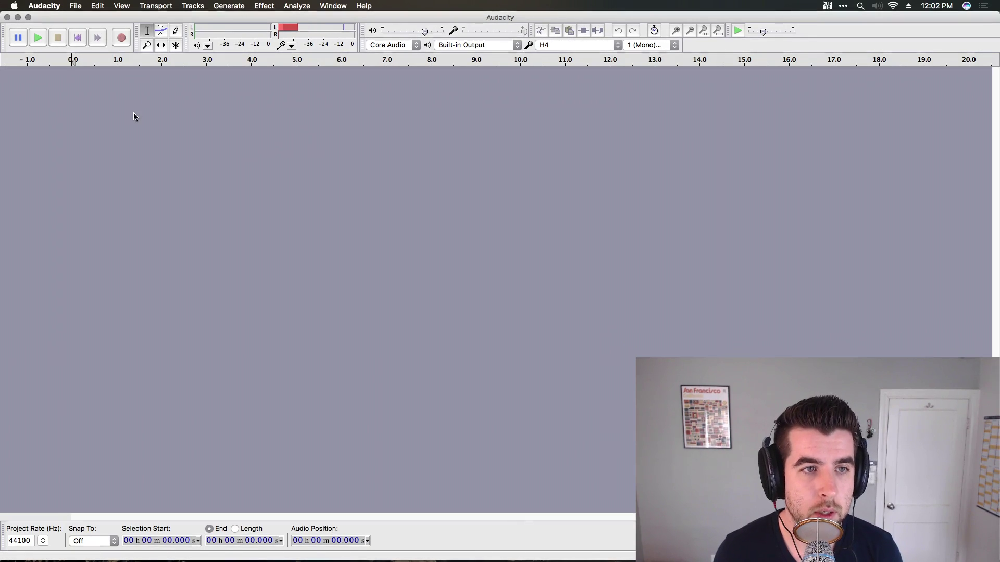
- Record about 11.5 seconds of voice into a new mono 44100 Hz track, then stop
key("r")
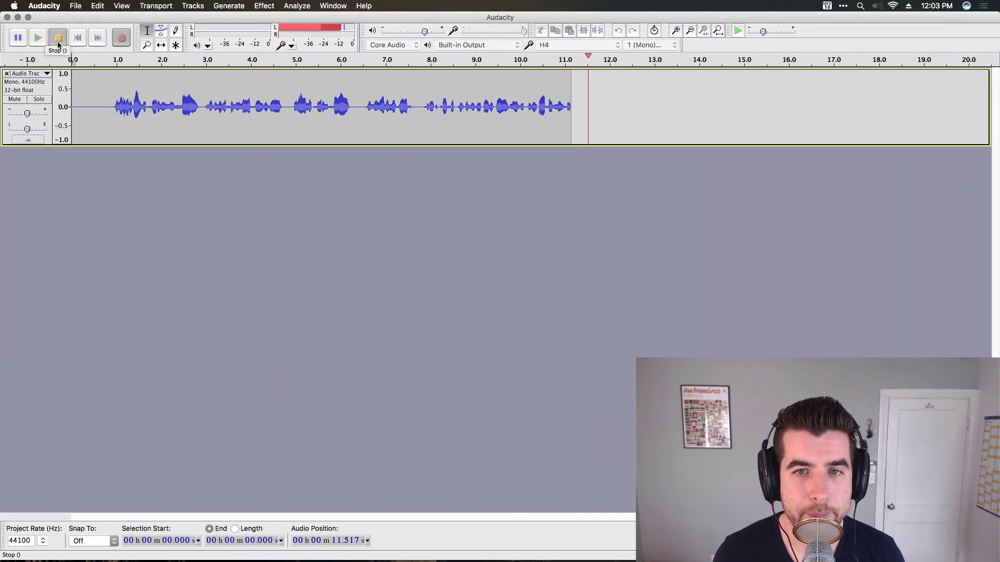
left_click(58, 46)
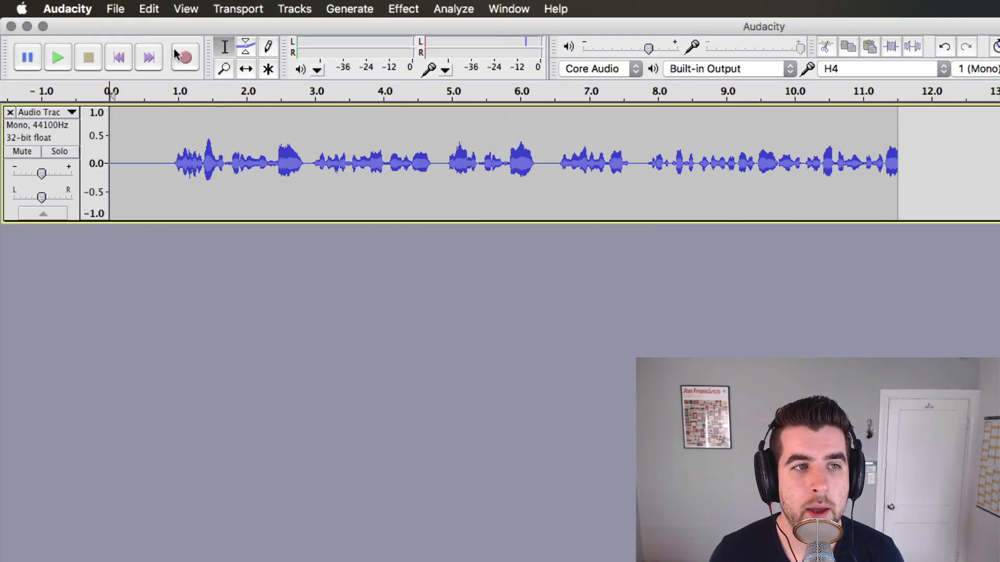
- Export the audio to the Desktop as aaron-podcast-1 in WAV signed 16-bit PCM, leaving metadata empty
left_click(118, 9)
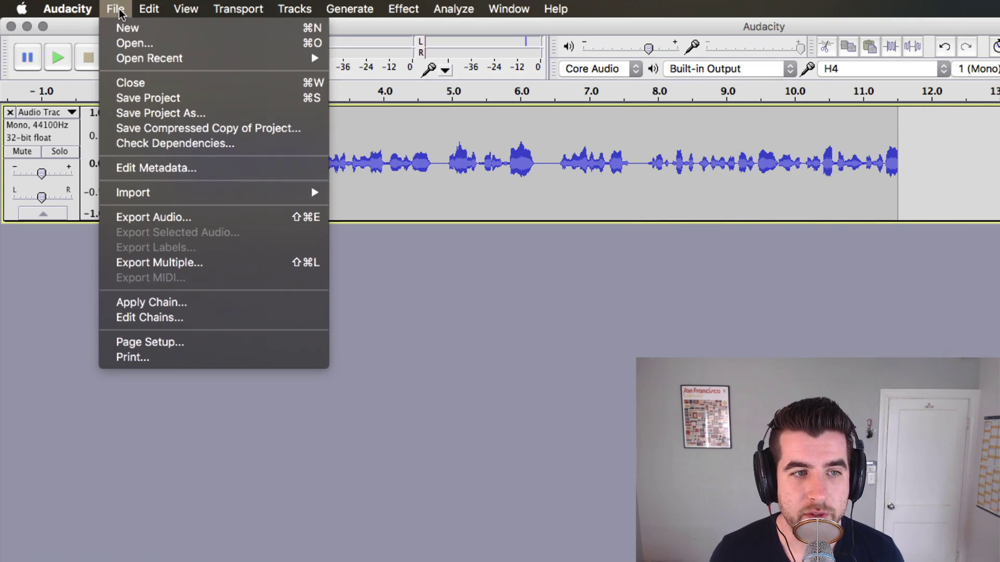
left_click(181, 218)
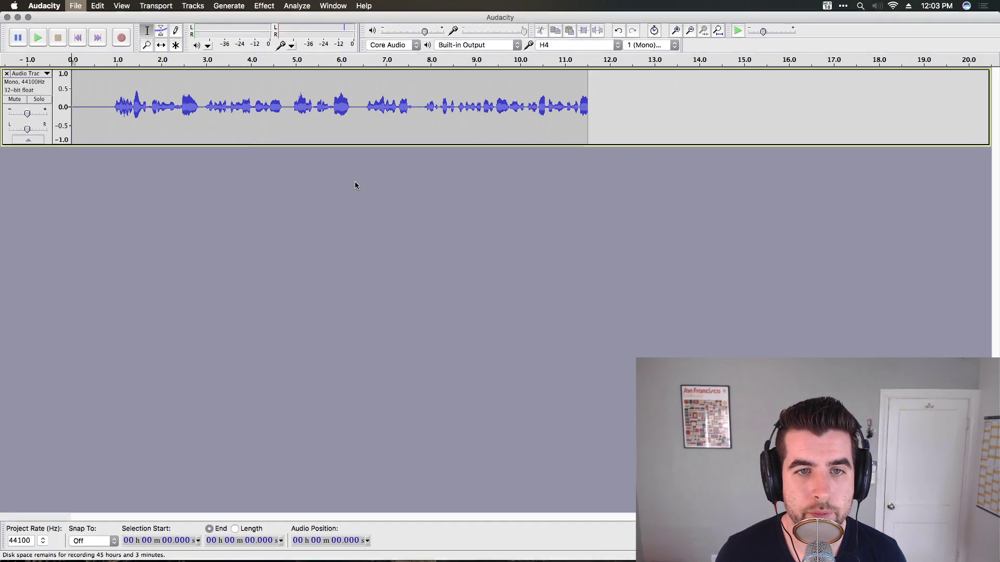
type("a")
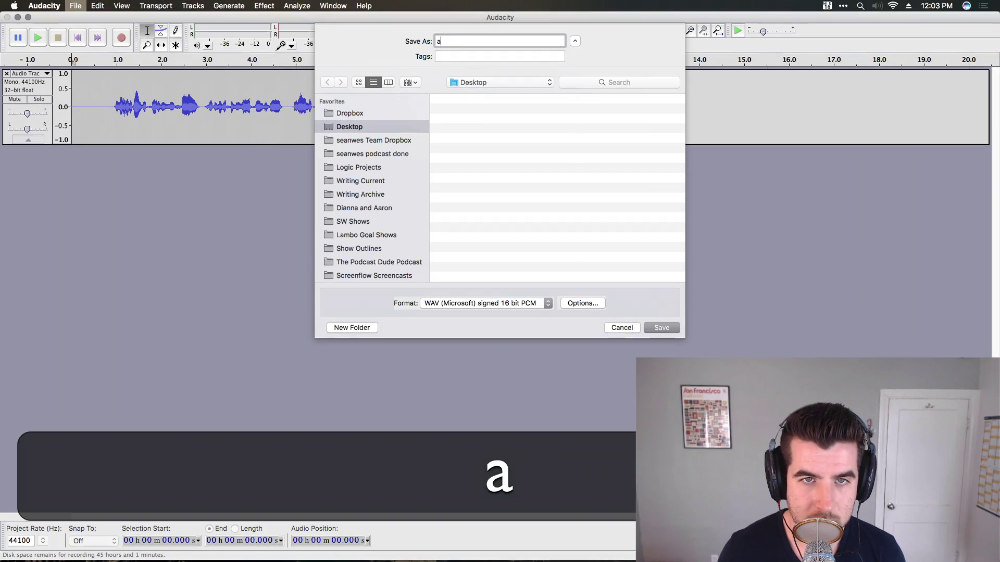
type("aron-podcast-1")
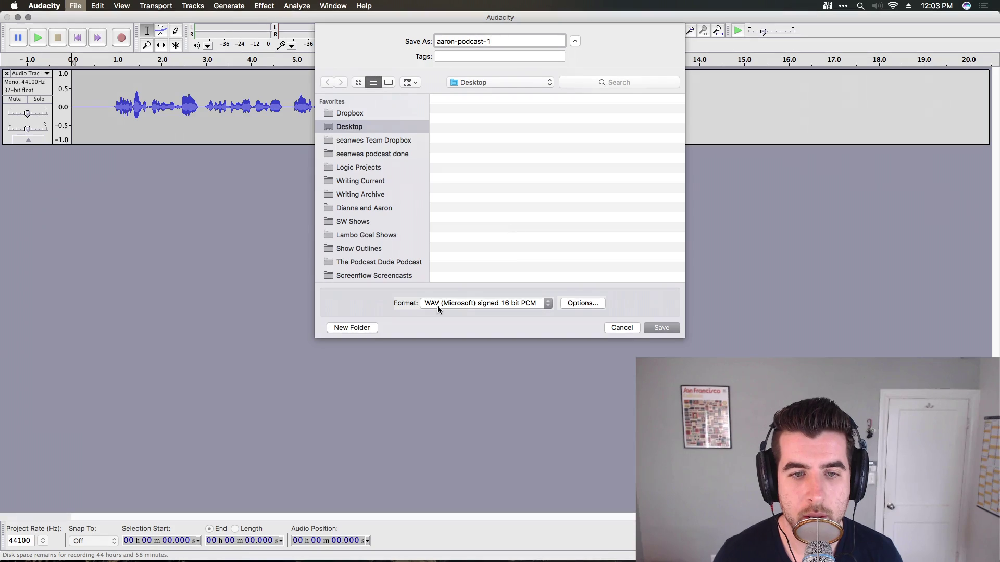
left_click(434, 305)
left_click(435, 305)
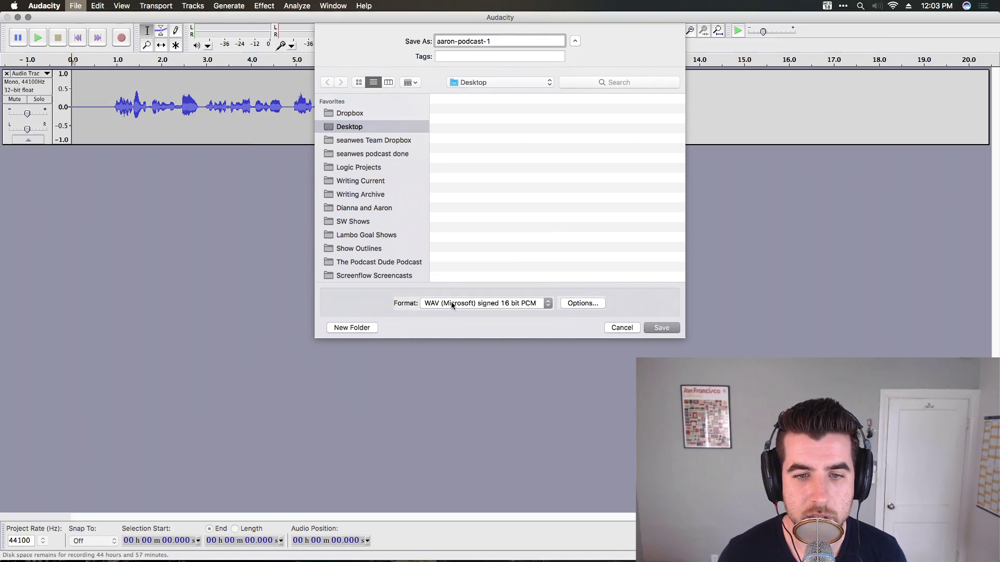
left_click(451, 303)
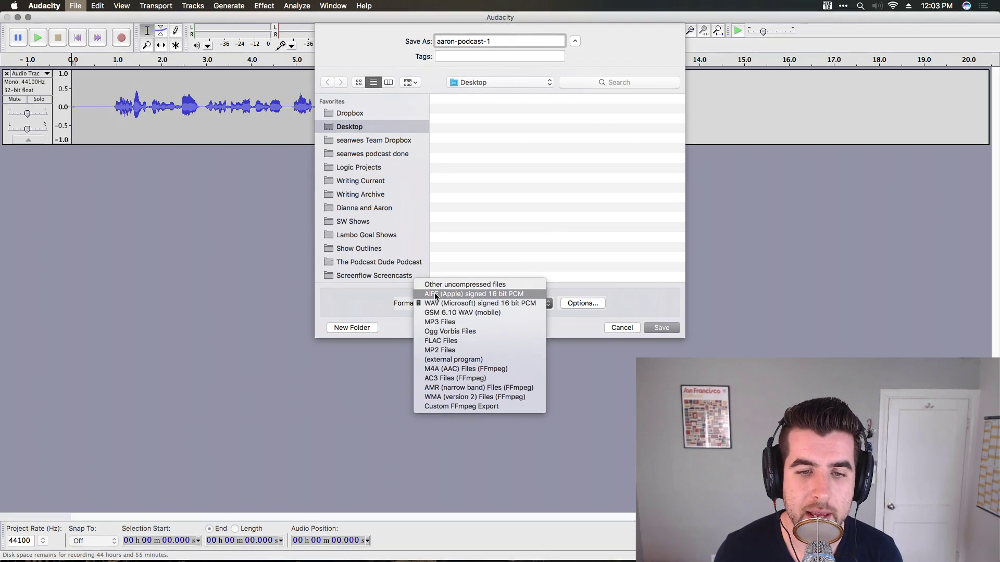
left_click(437, 306)
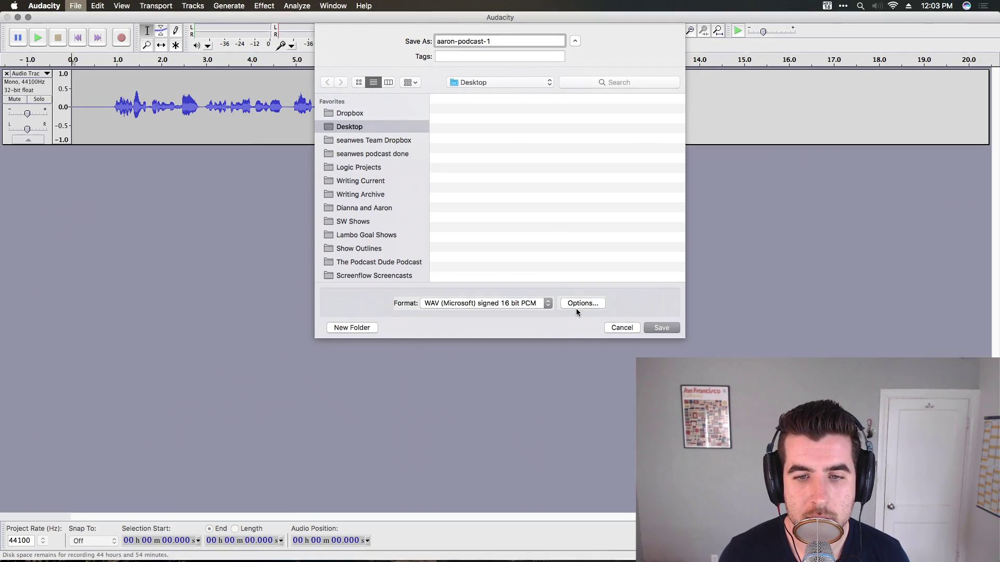
left_click(660, 328)
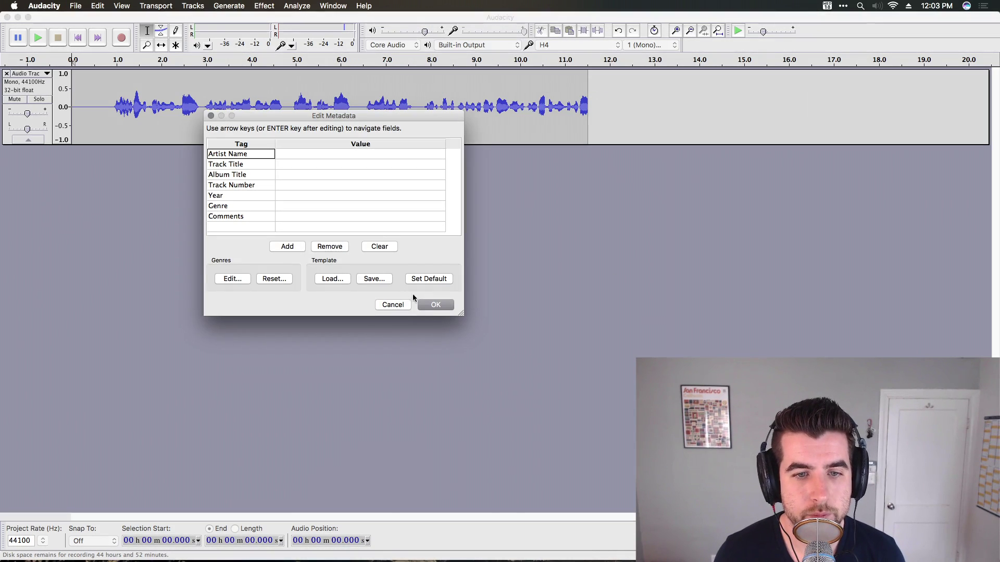
left_click(435, 305)
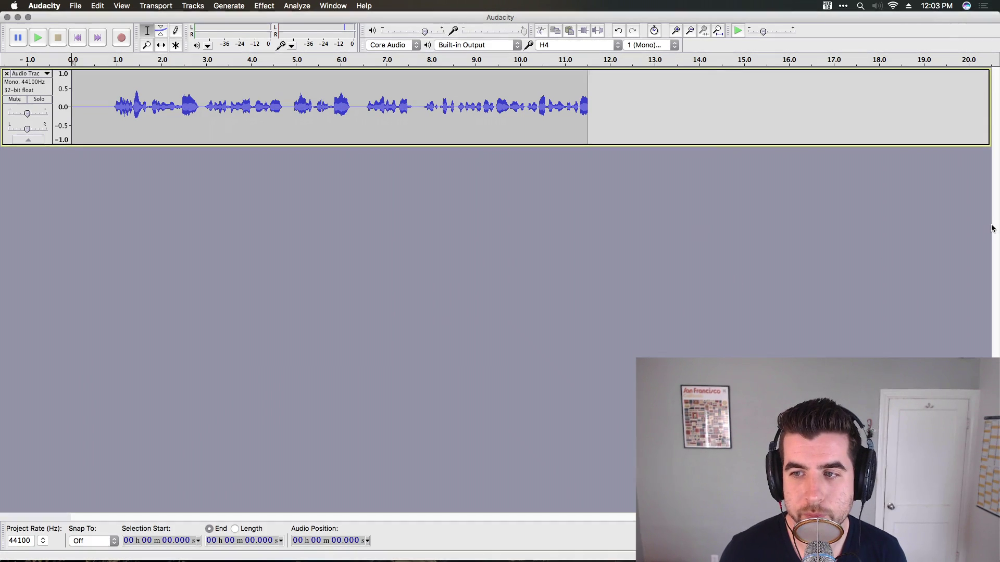
- Hide Audacity, move aaron-podcast-1.wav down the desktop, and scroll the checklist to the top
key("super+h")
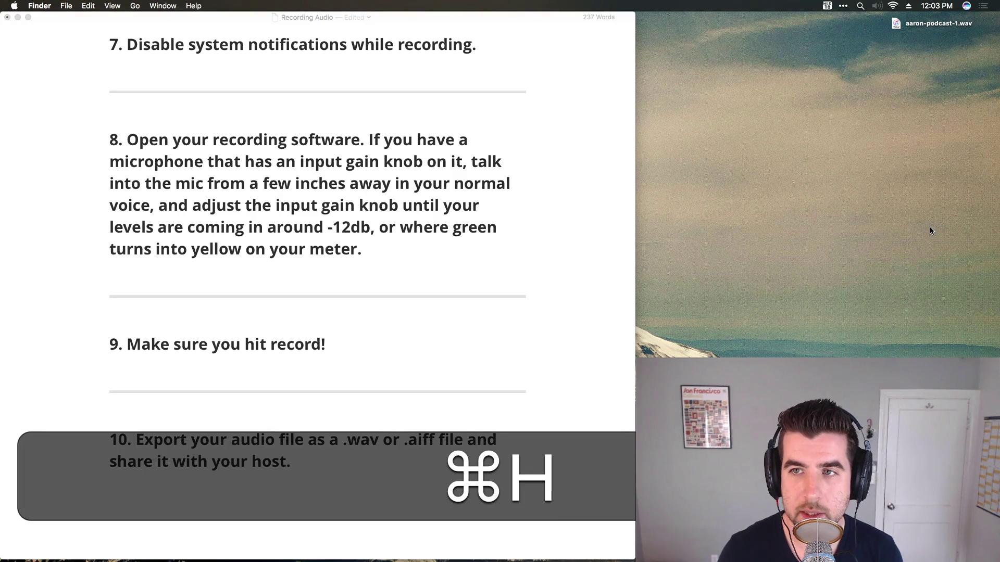
left_click_drag(899, 26, 899, 38)
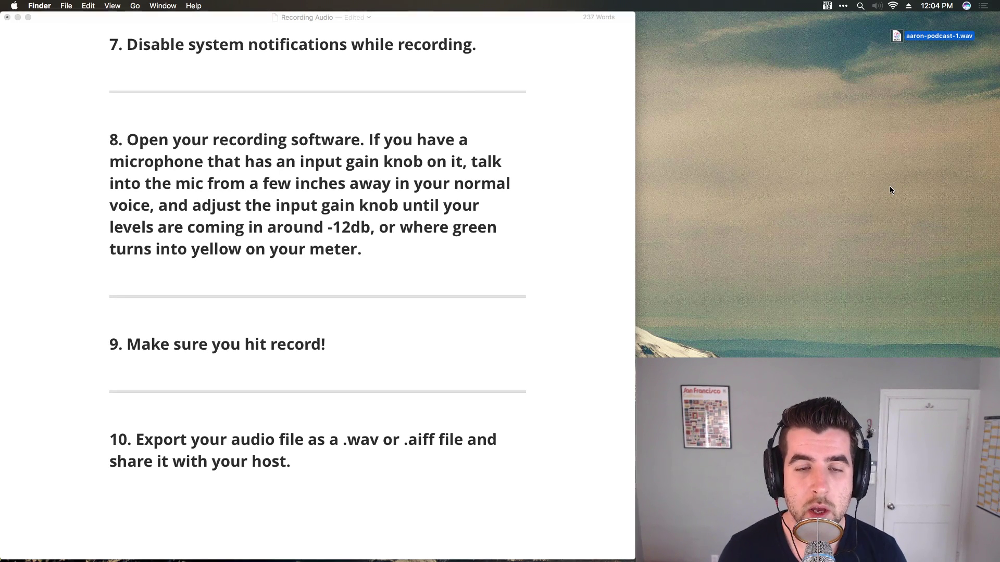
scroll(522, 334, "up", 20)
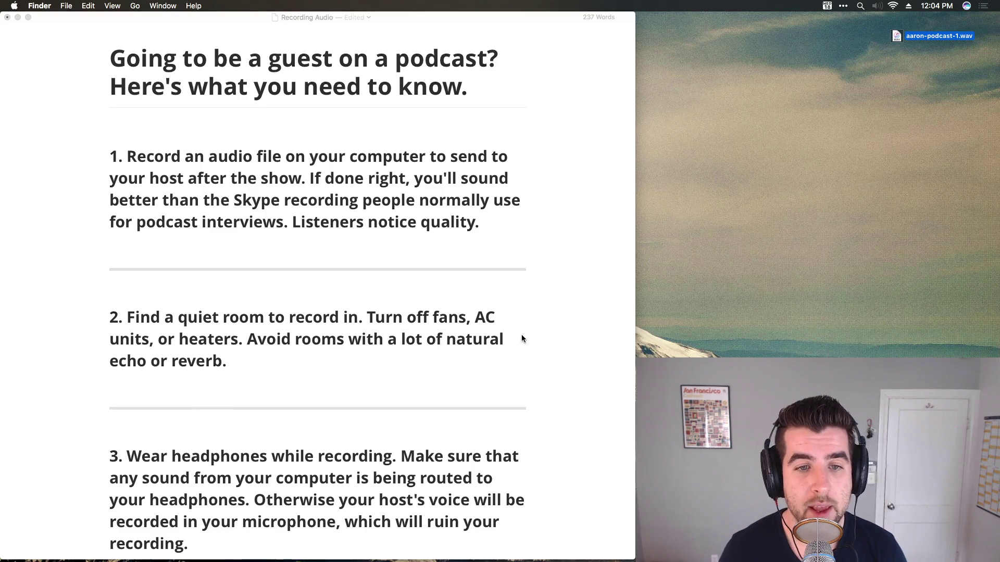
- Read through Recording Audio checklist items 1–10, ending at the .wav/.aiff export step
scroll(520, 335, "down", 2)
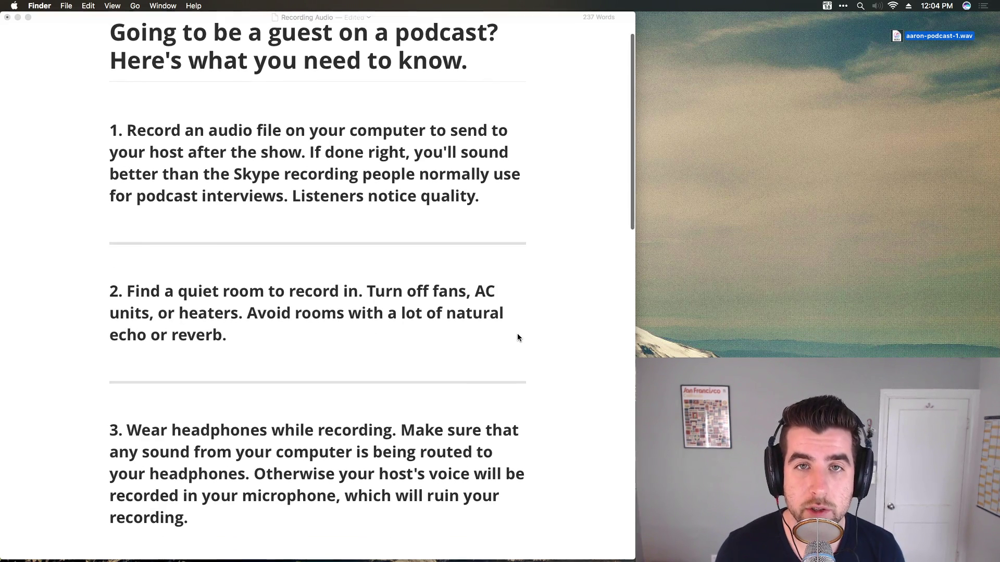
scroll(518, 337, "down", 5)
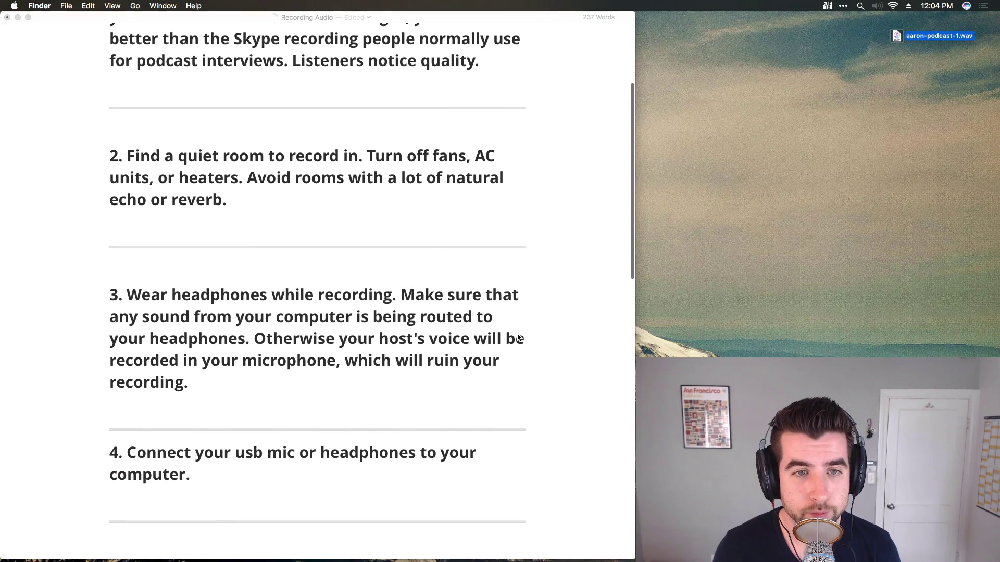
scroll(518, 338, "down", 1)
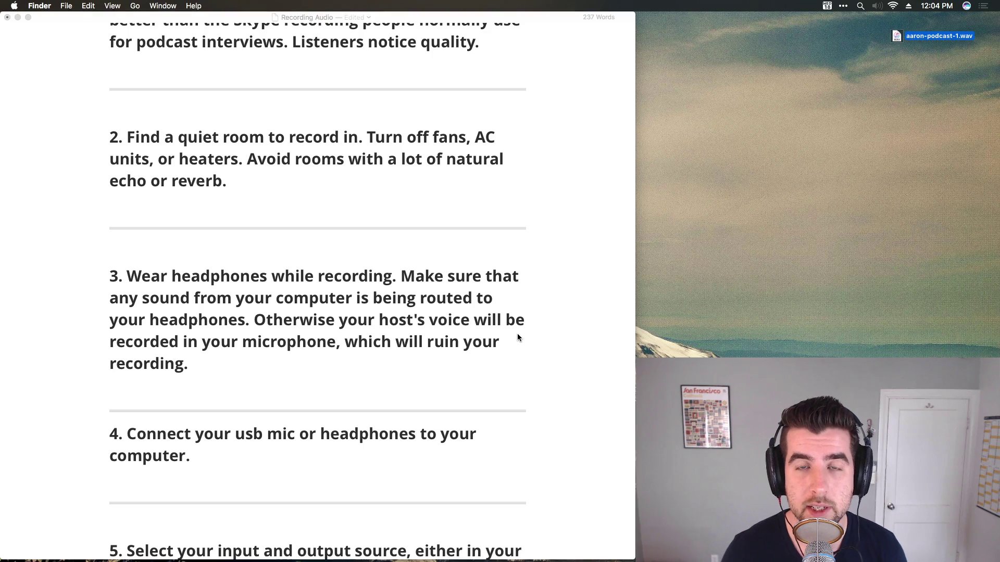
scroll(518, 338, "down", 2)
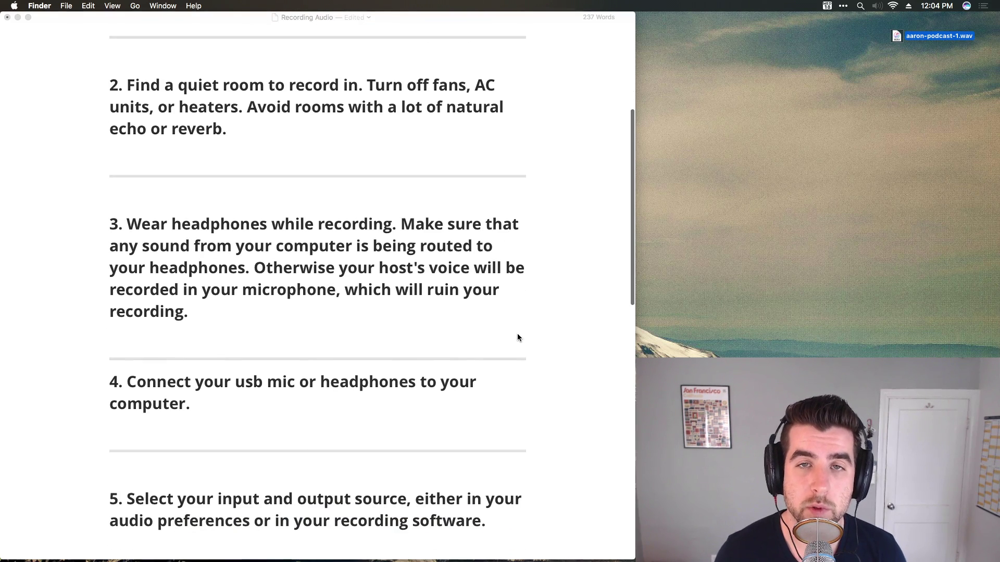
scroll(518, 337, "down", 5)
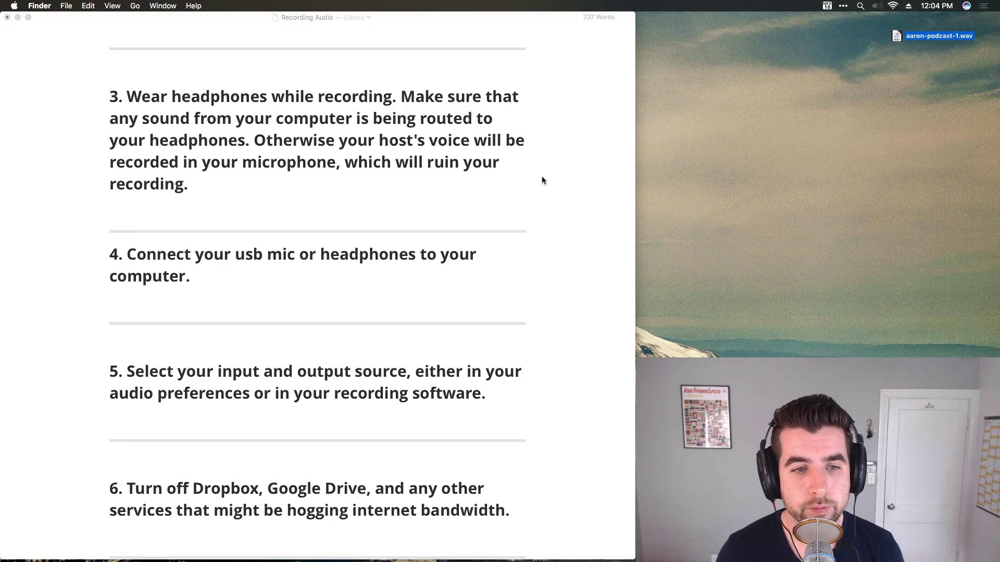
scroll(541, 180, "down", 5)
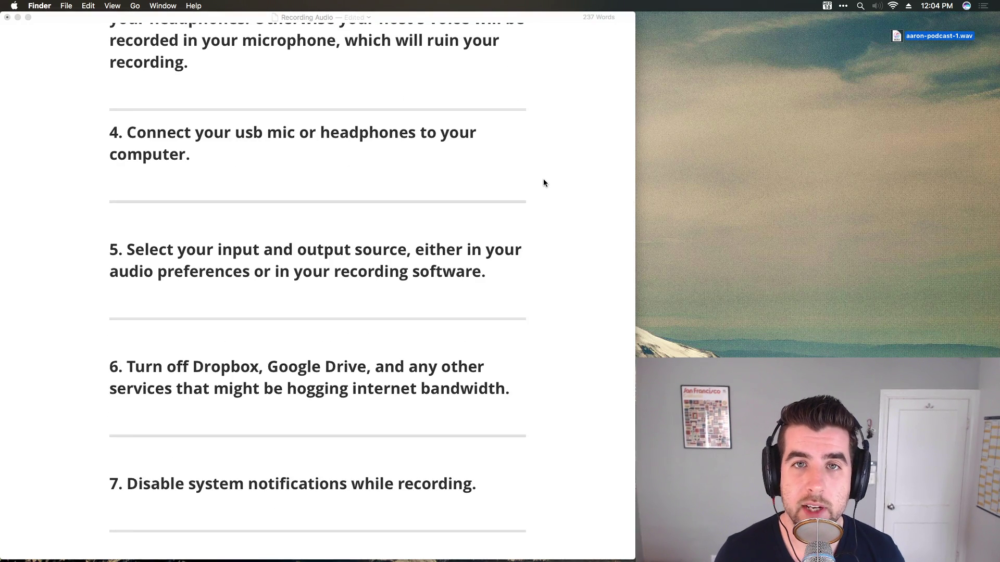
scroll(544, 182, "down", 3)
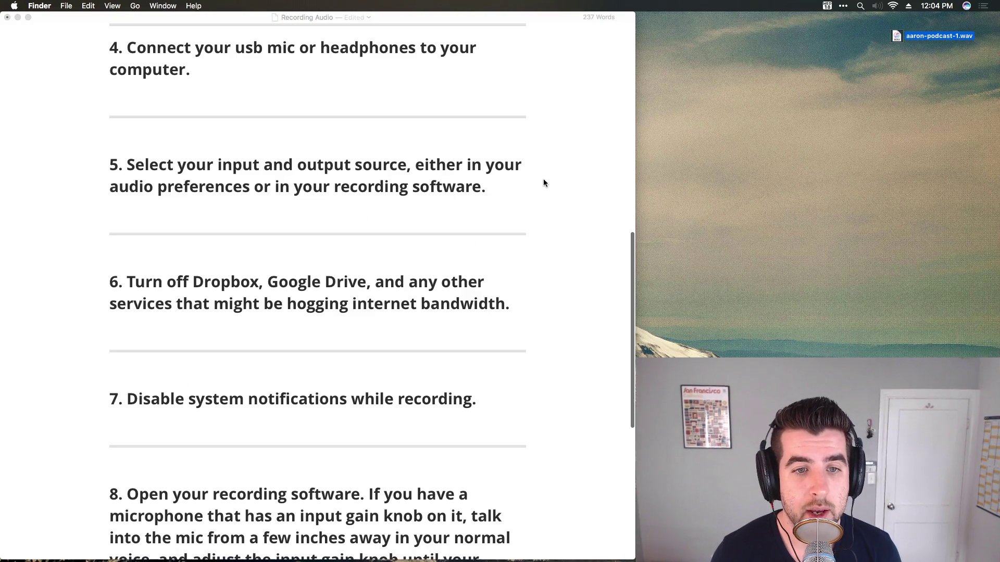
scroll(454, 185, "down", 1)
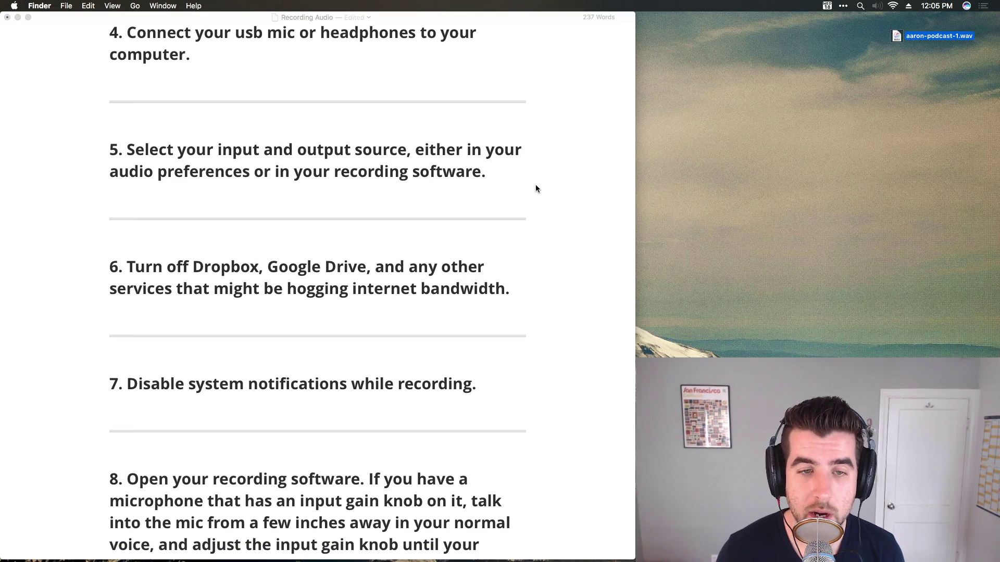
scroll(536, 189, "down", 2)
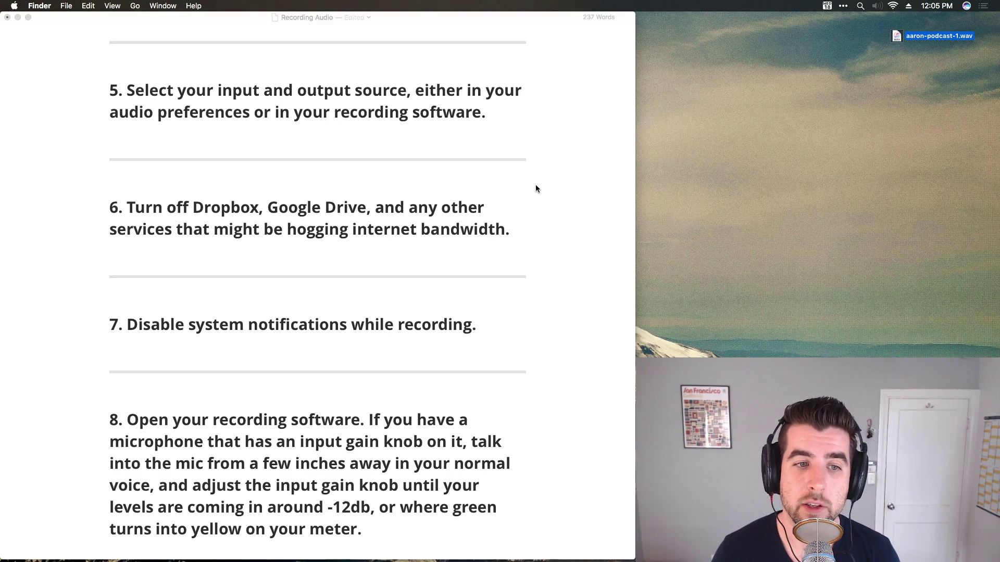
scroll(536, 185, "down", 3)
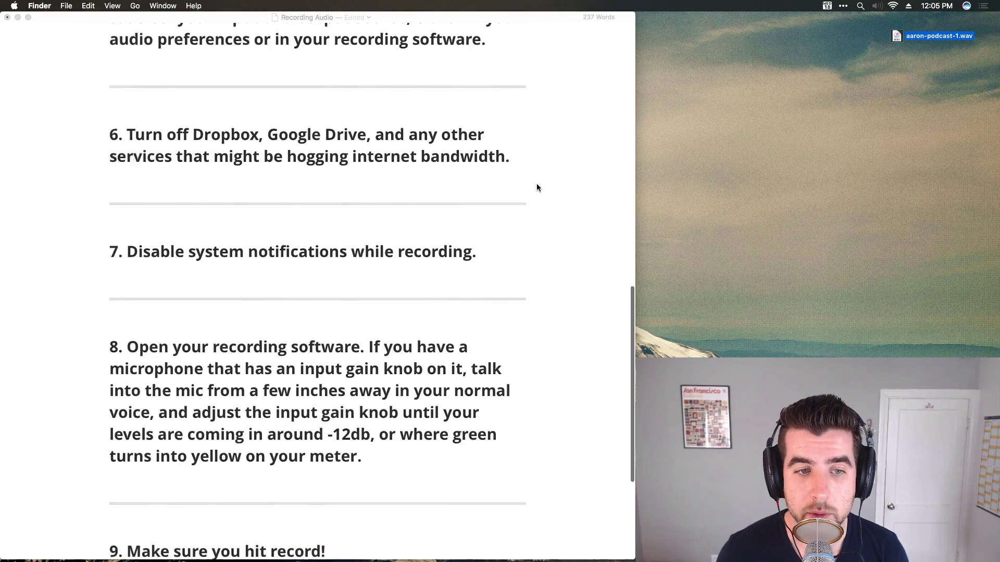
scroll(537, 187, "down", 3)
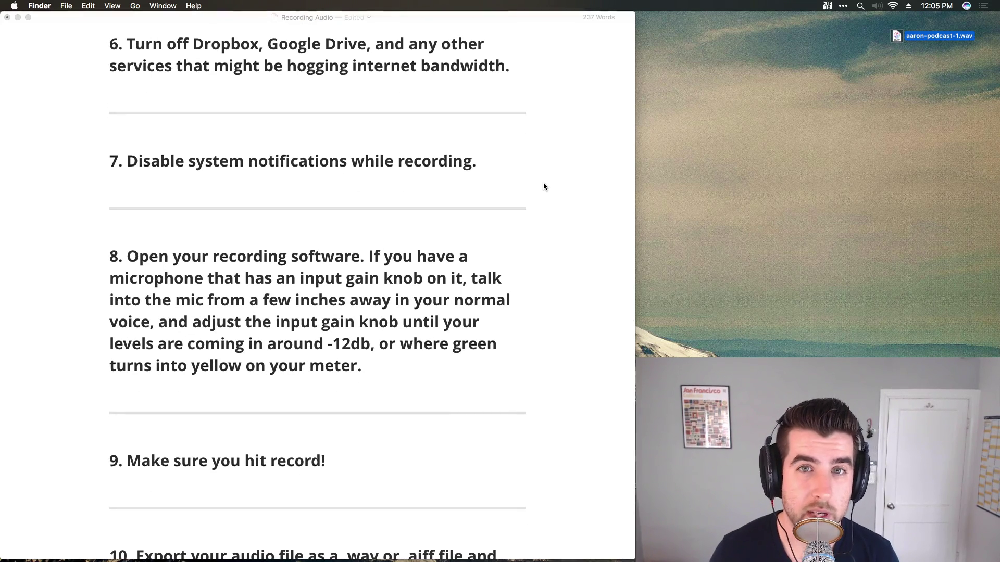
scroll(543, 186, "down", 2)
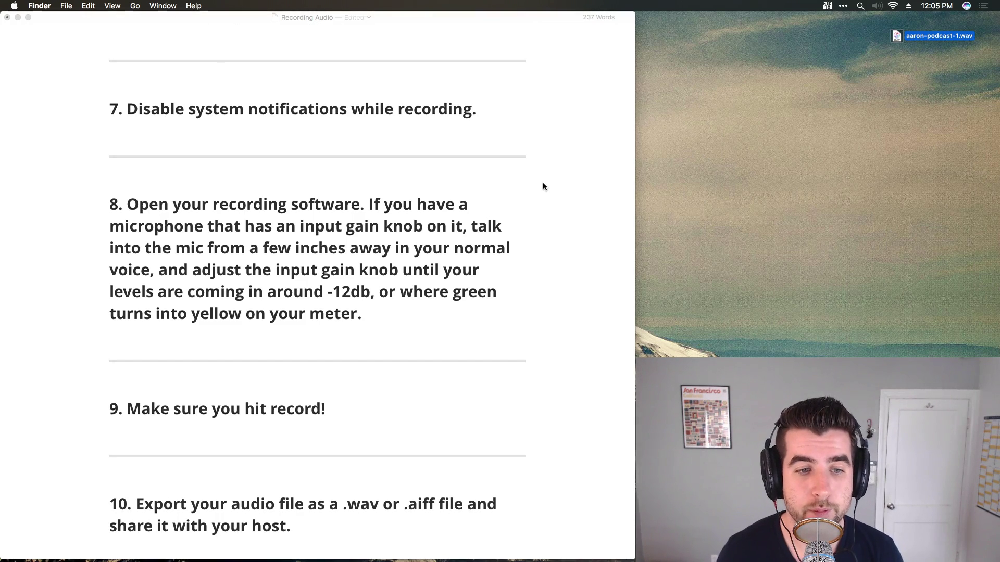
scroll(543, 187, "down", 2)
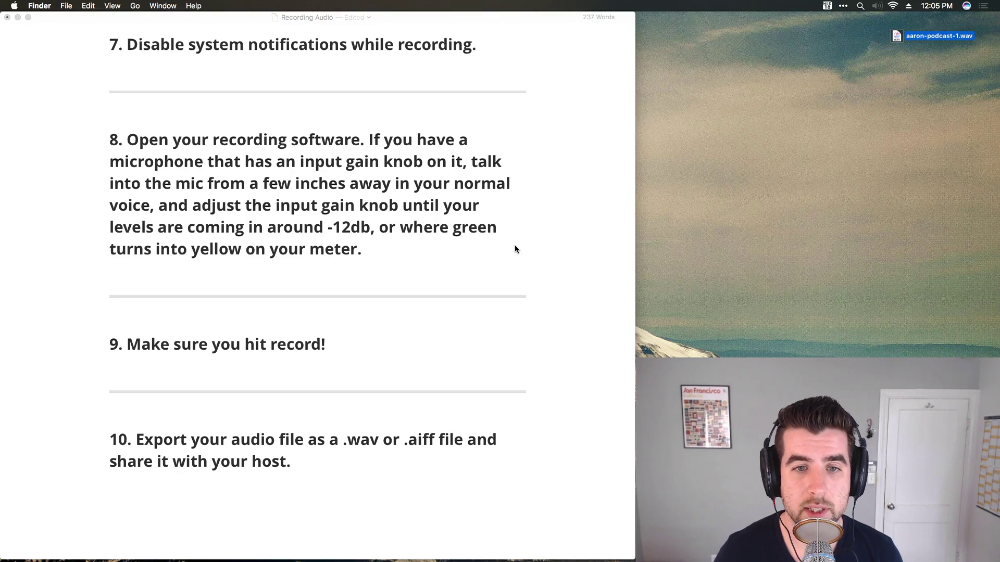
- Switch from Typora to Safari
key("super+Tab")
key("super+shift+Tab")
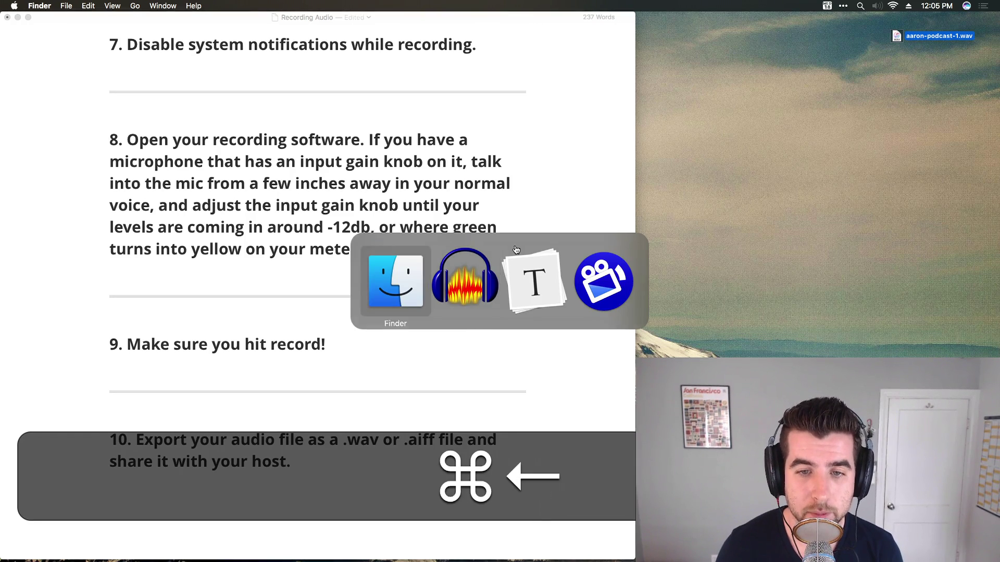
key("super+shift+f")
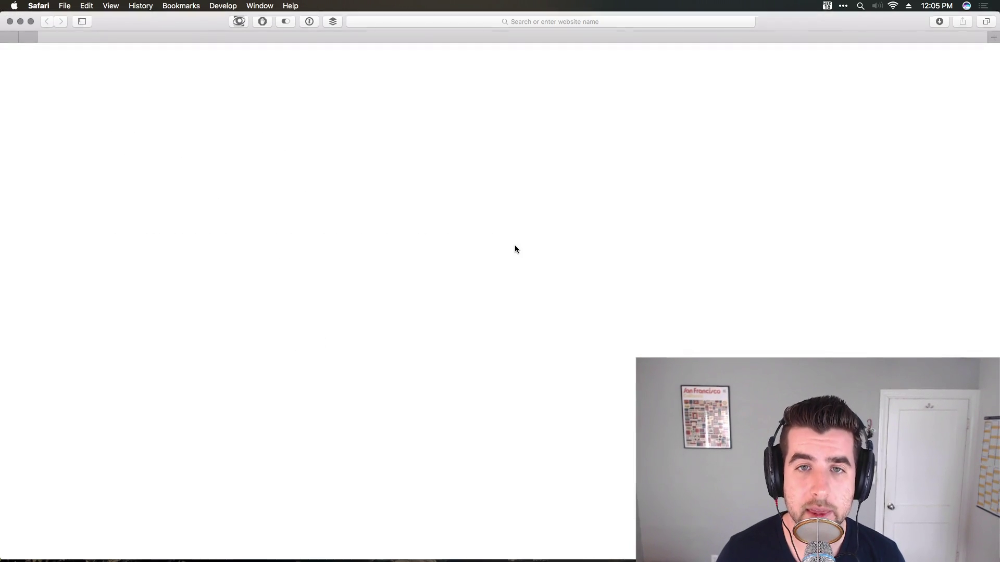
- Go to thepodcastdude.com in a new tab to load The Podcast Dude show page
key("super+l")
type("the")
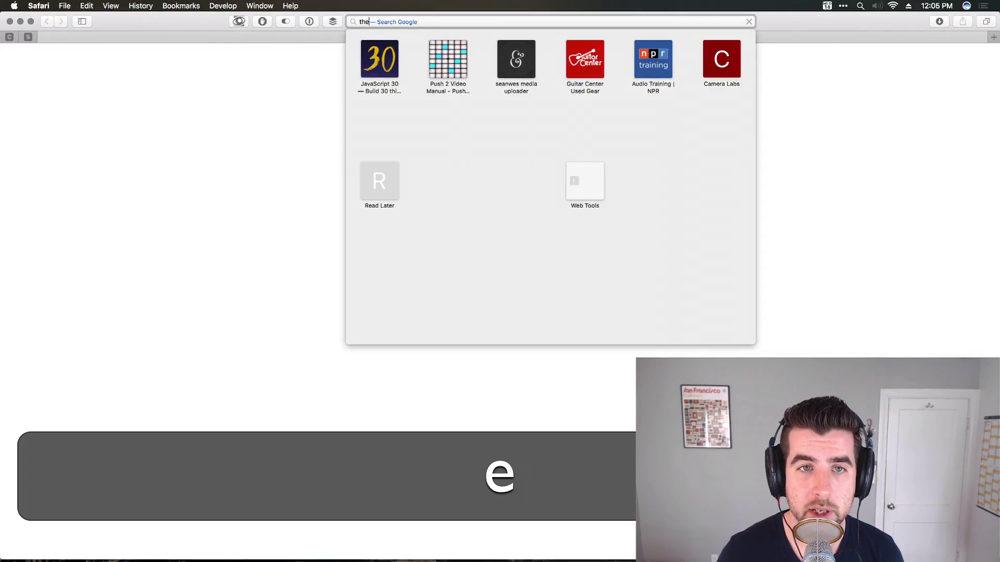
key("super+t")
type("the")
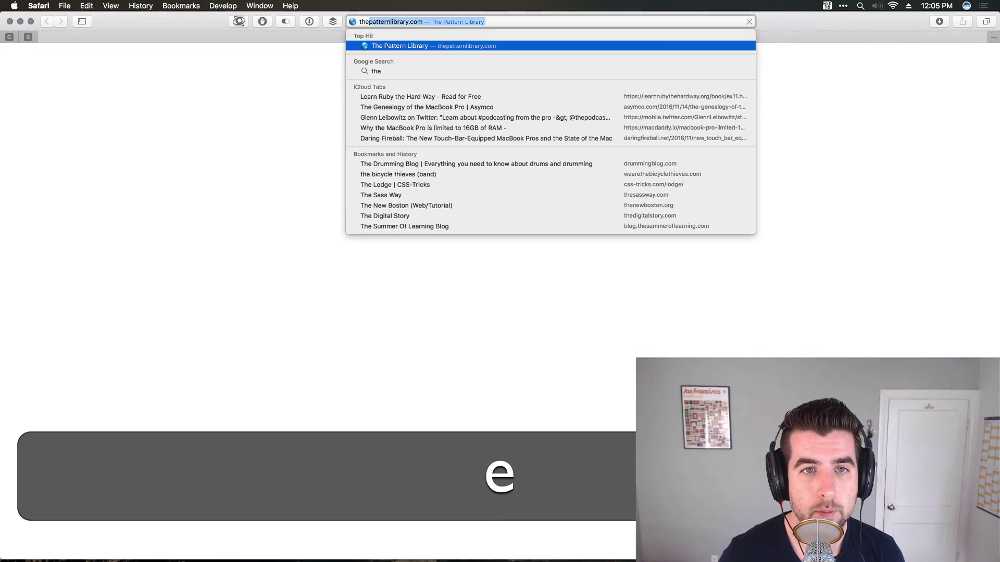
type("pod")
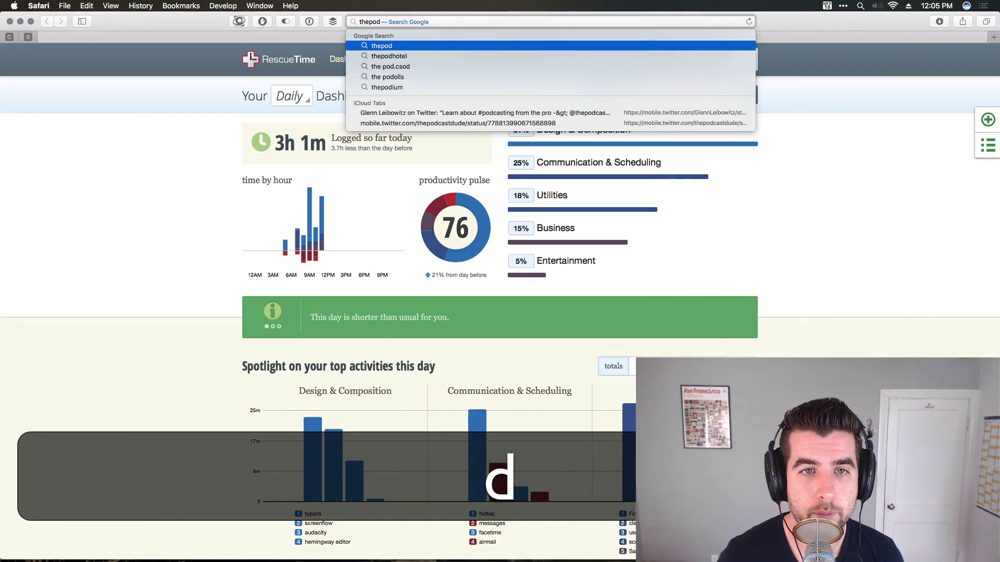
type("csat")
key("BackSpace")
key("BackSpace")
key("BackSpace")
type("astdude.com")
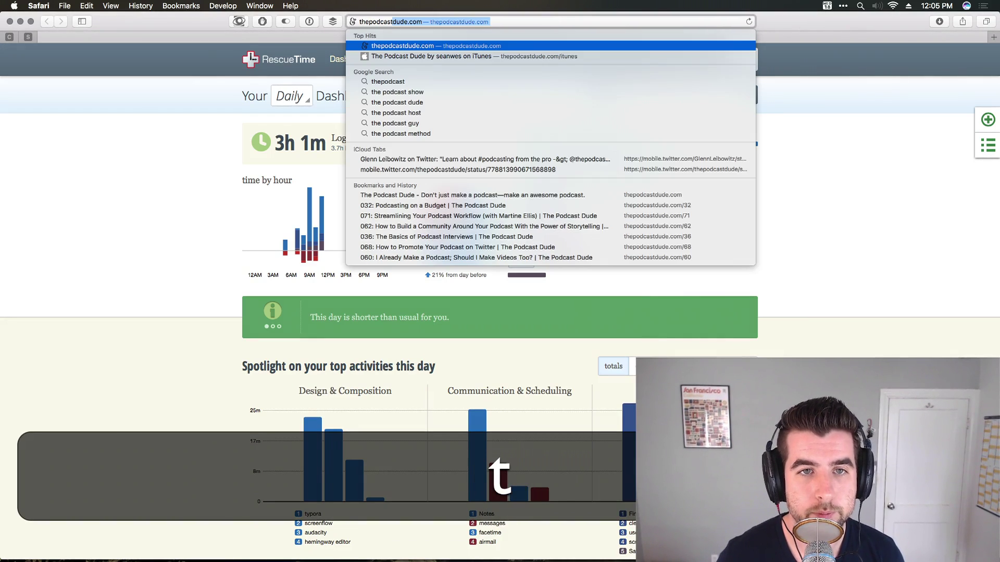
key("Return")
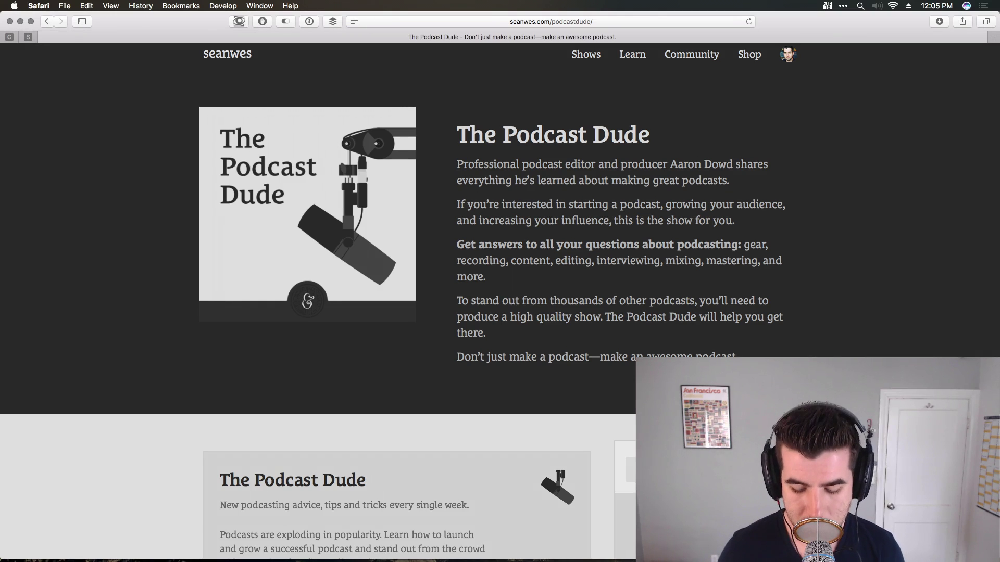
key("super+l")
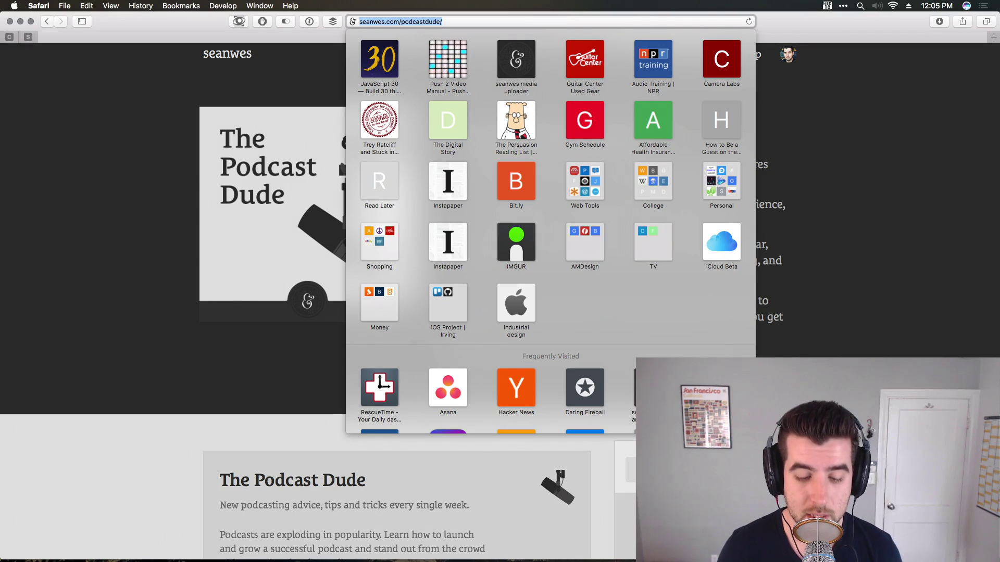
- Load thepodcastdude.com/32, episode 032: Podcasting on a Budget
type("the")
key("Right")
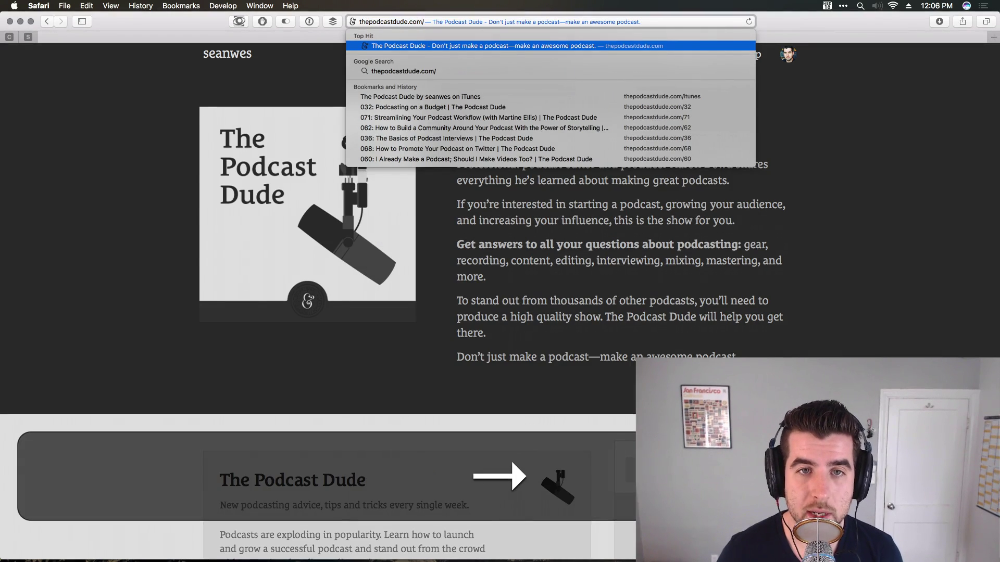
type("32")
key("Return")
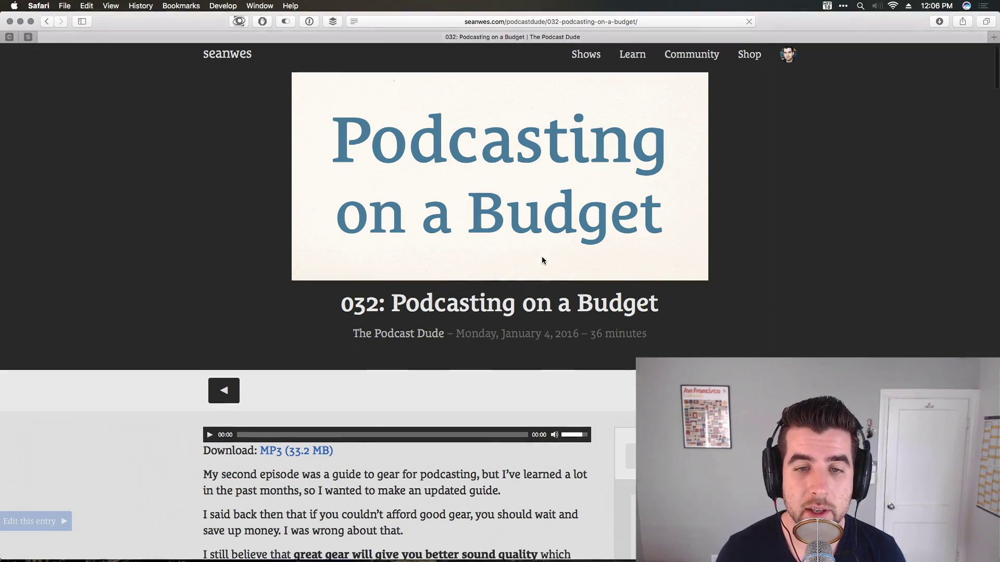
- Scroll through the episode's gear highlights and show notes, then back up
scroll(542, 259, "down", 10)
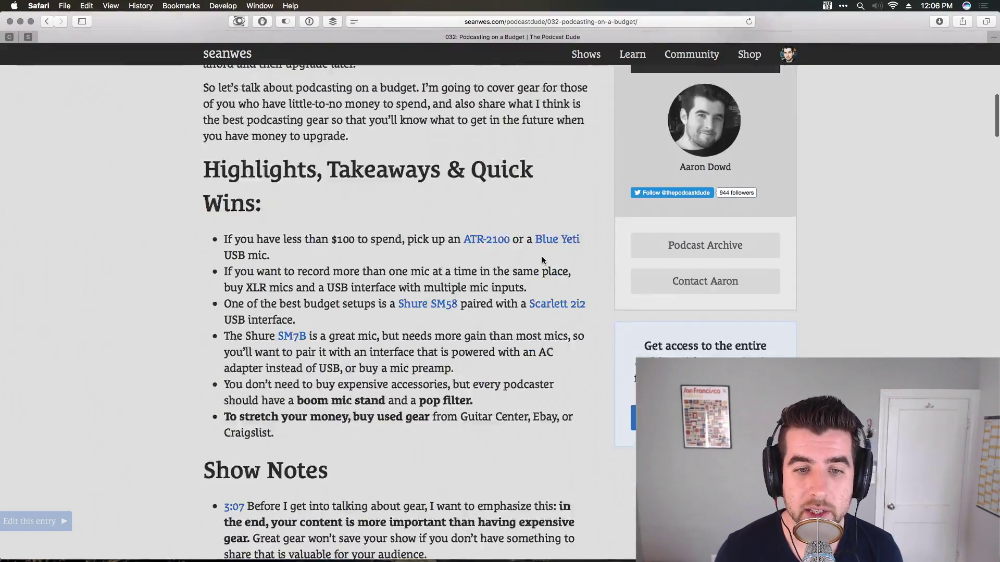
scroll(541, 260, "down", 3)
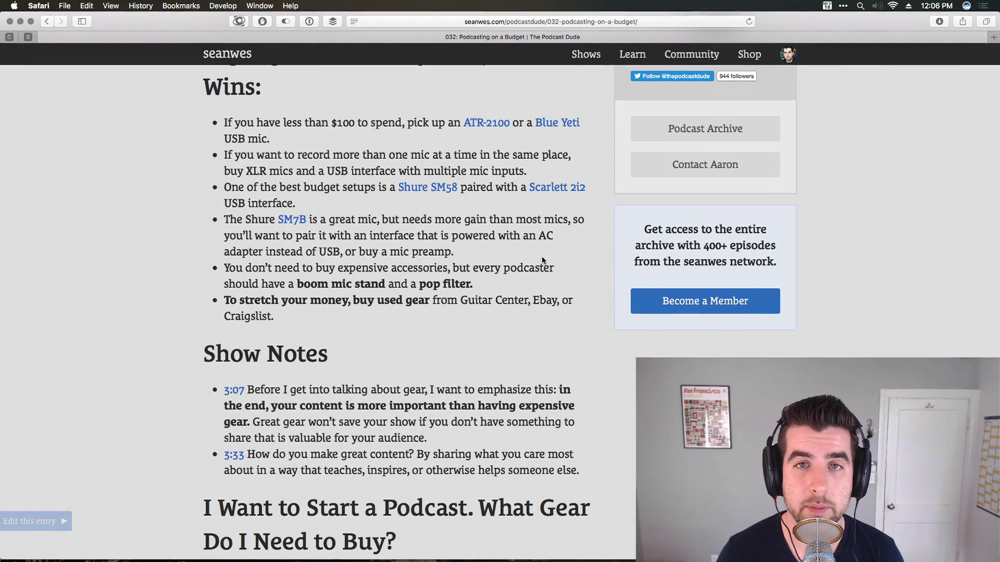
scroll(541, 261, "down", 1)
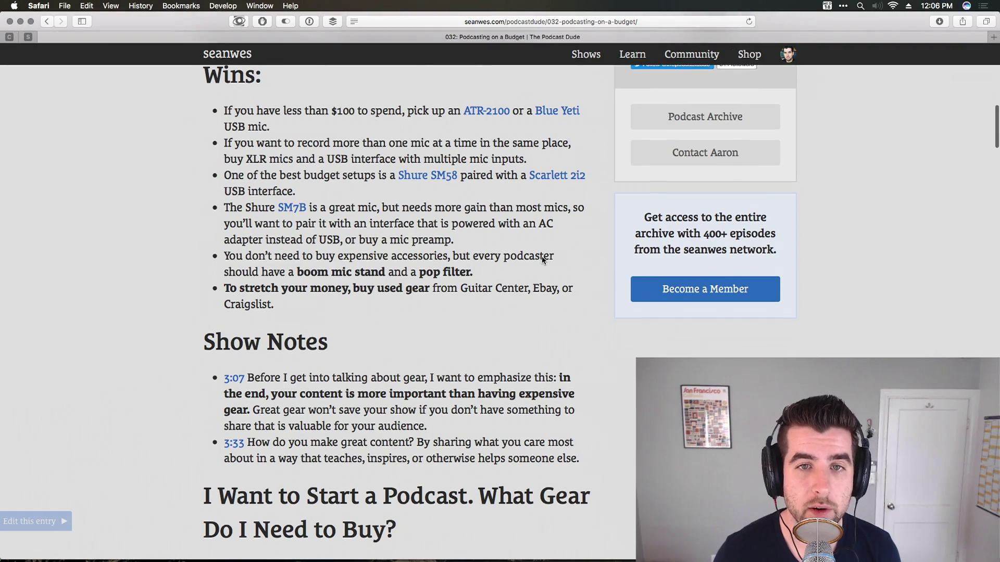
scroll(542, 257, "down", 10)
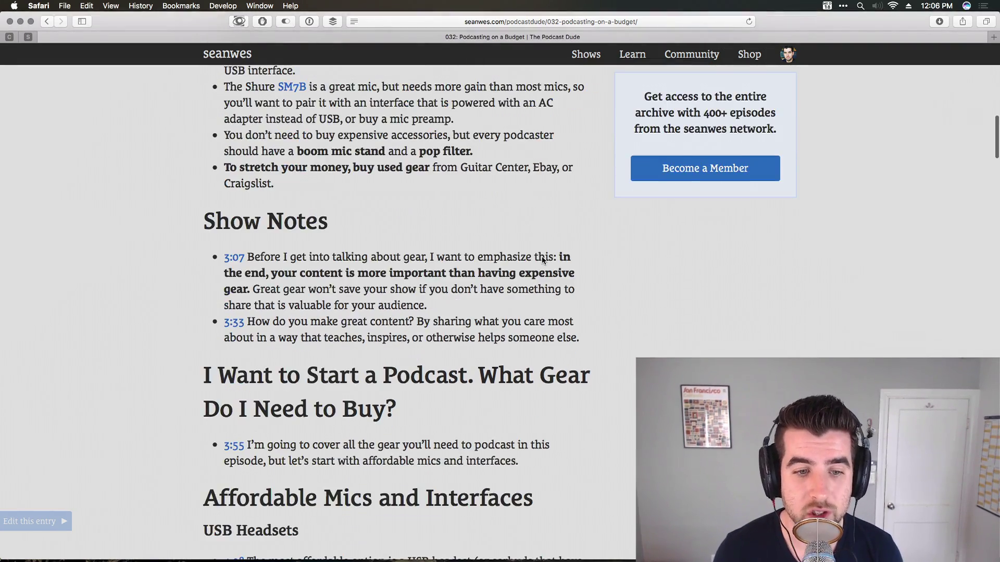
scroll(542, 261, "up", 15)
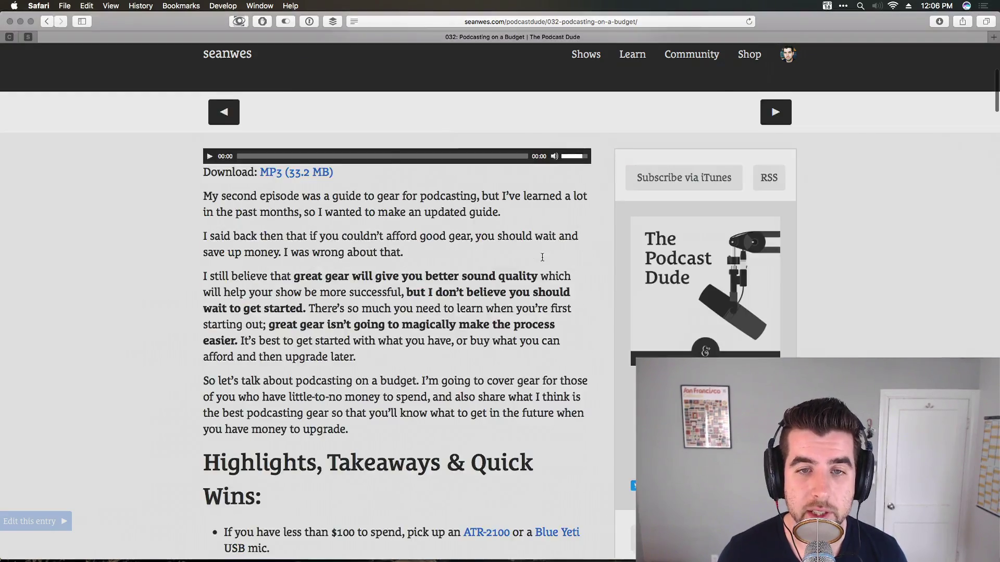